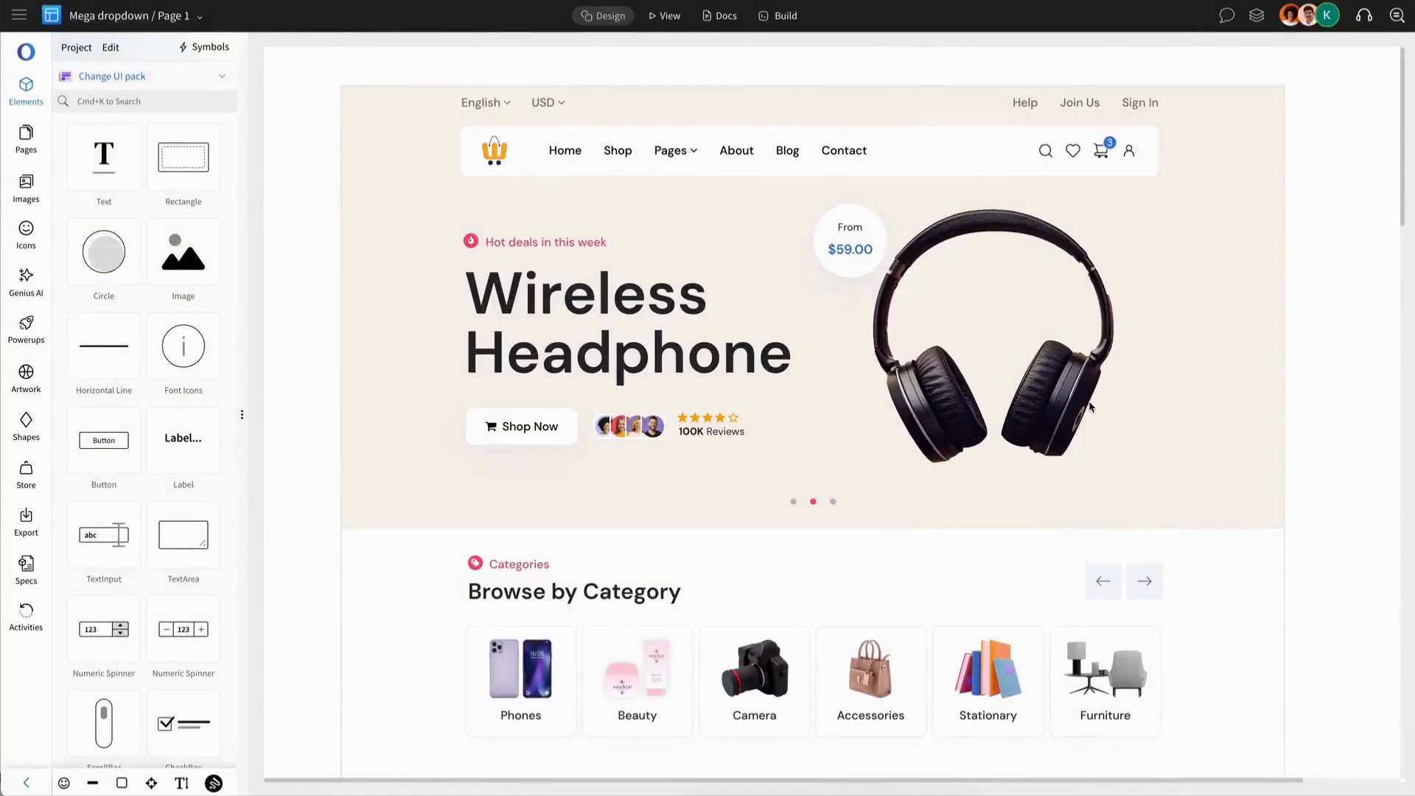
Step: Look through the shop page's sections, from the hero banner to the promotional banners, and return to the header
scroll(1015, 300, "down", 8)
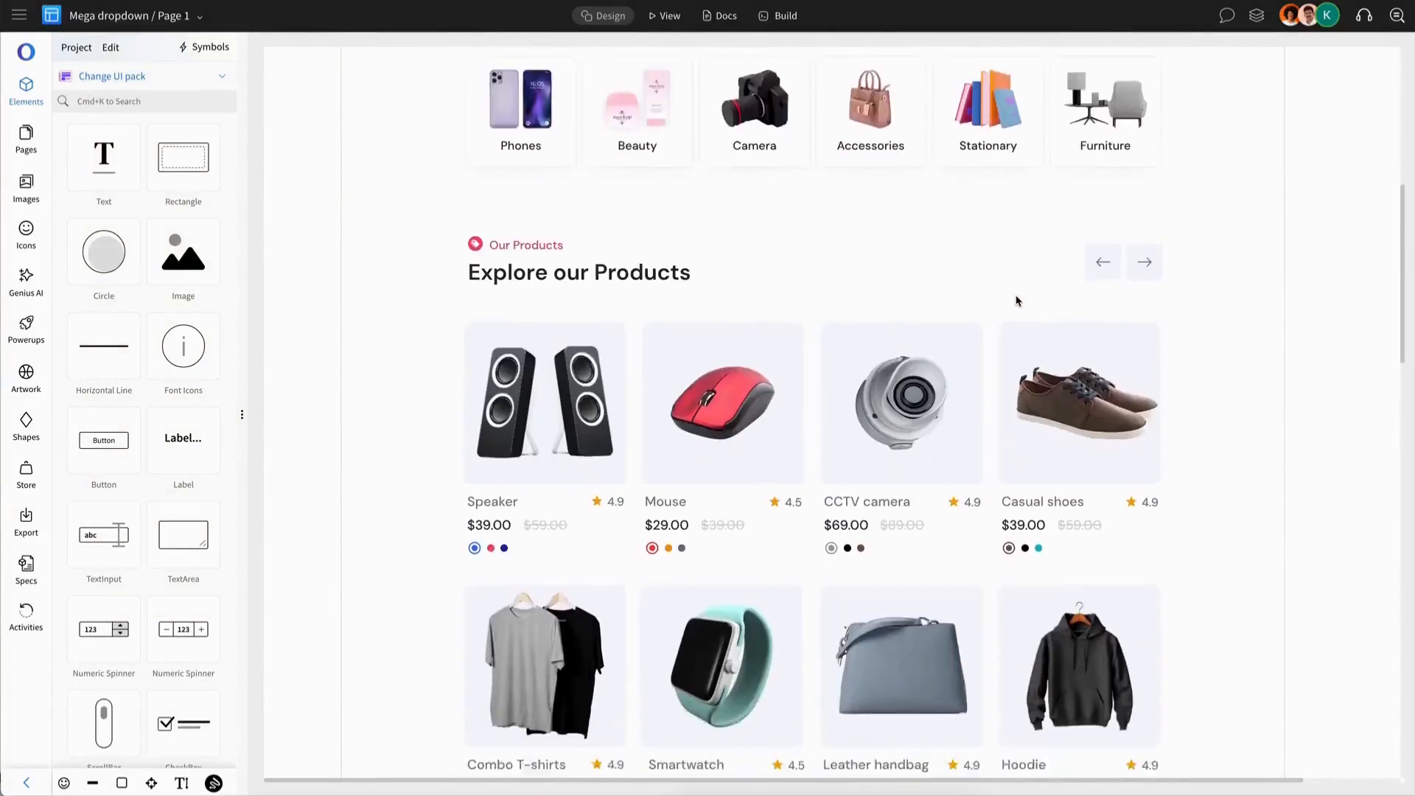
scroll(1016, 300, "down", 10)
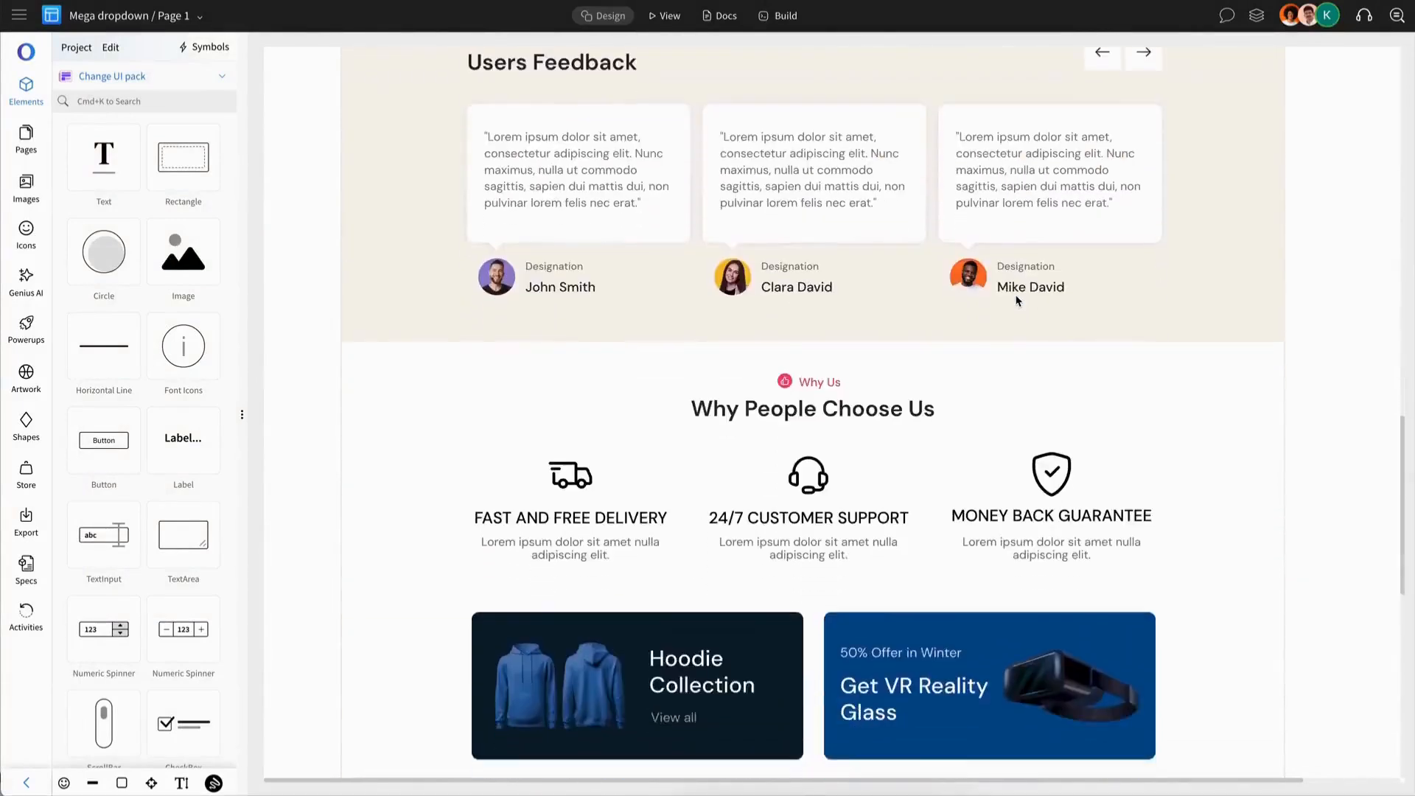
scroll(1016, 300, "down", 8)
scroll(1016, 300, "up", 9)
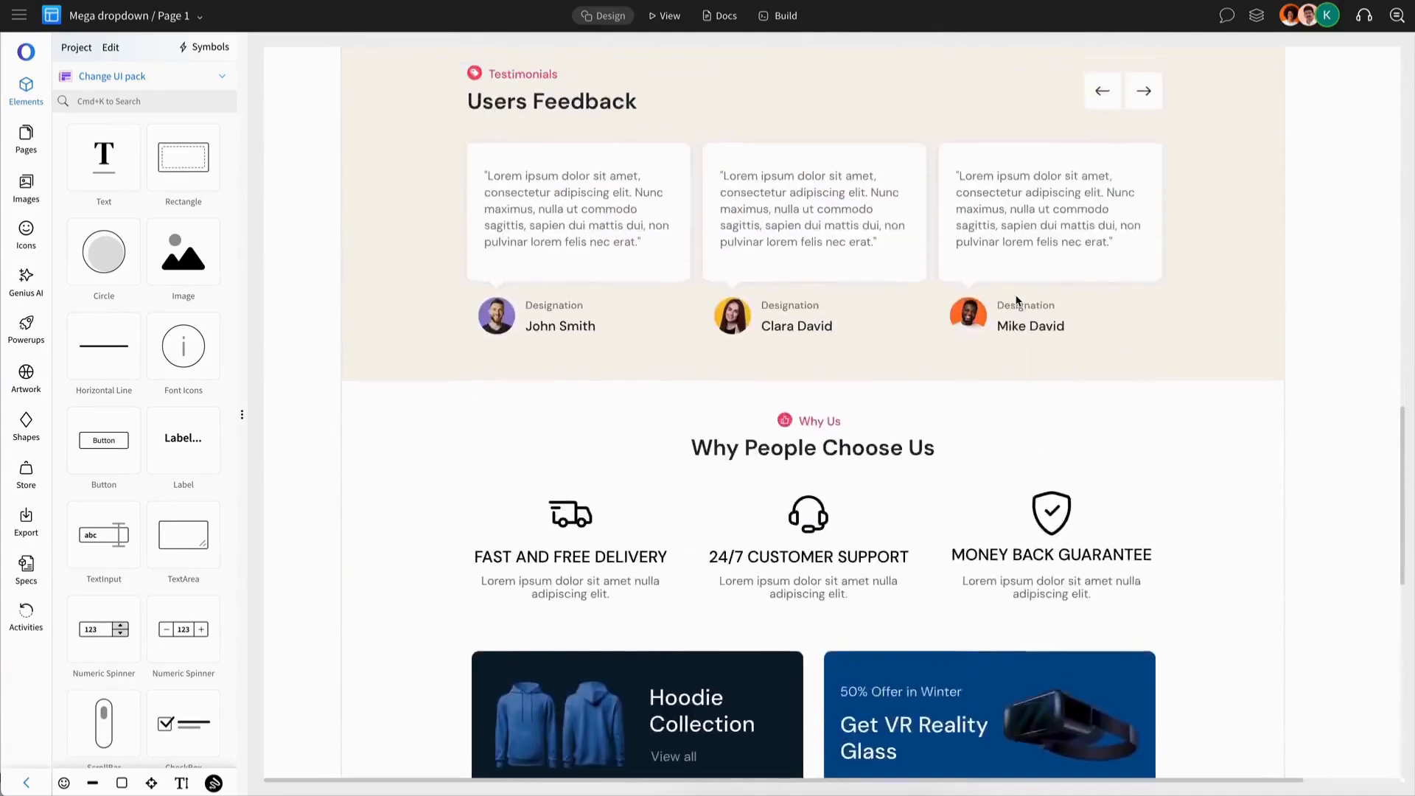
scroll(1016, 300, "down", 6)
scroll(1016, 301, "up", 20)
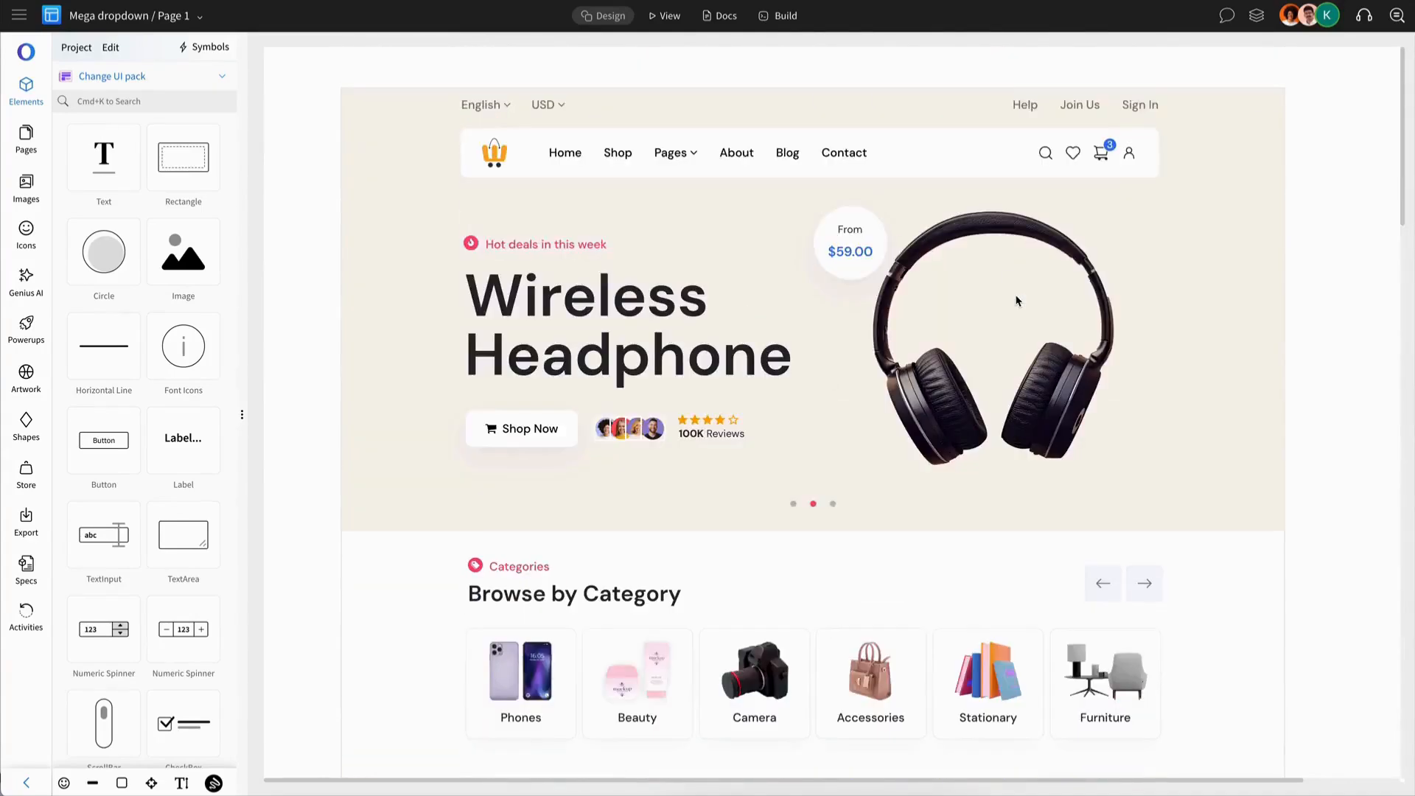
Step: Copy the white navigation bar rectangle and place the taller copy directly below the navigation as a dropdown panel
left_click(911, 134)
left_click(911, 134)
key("Escape")
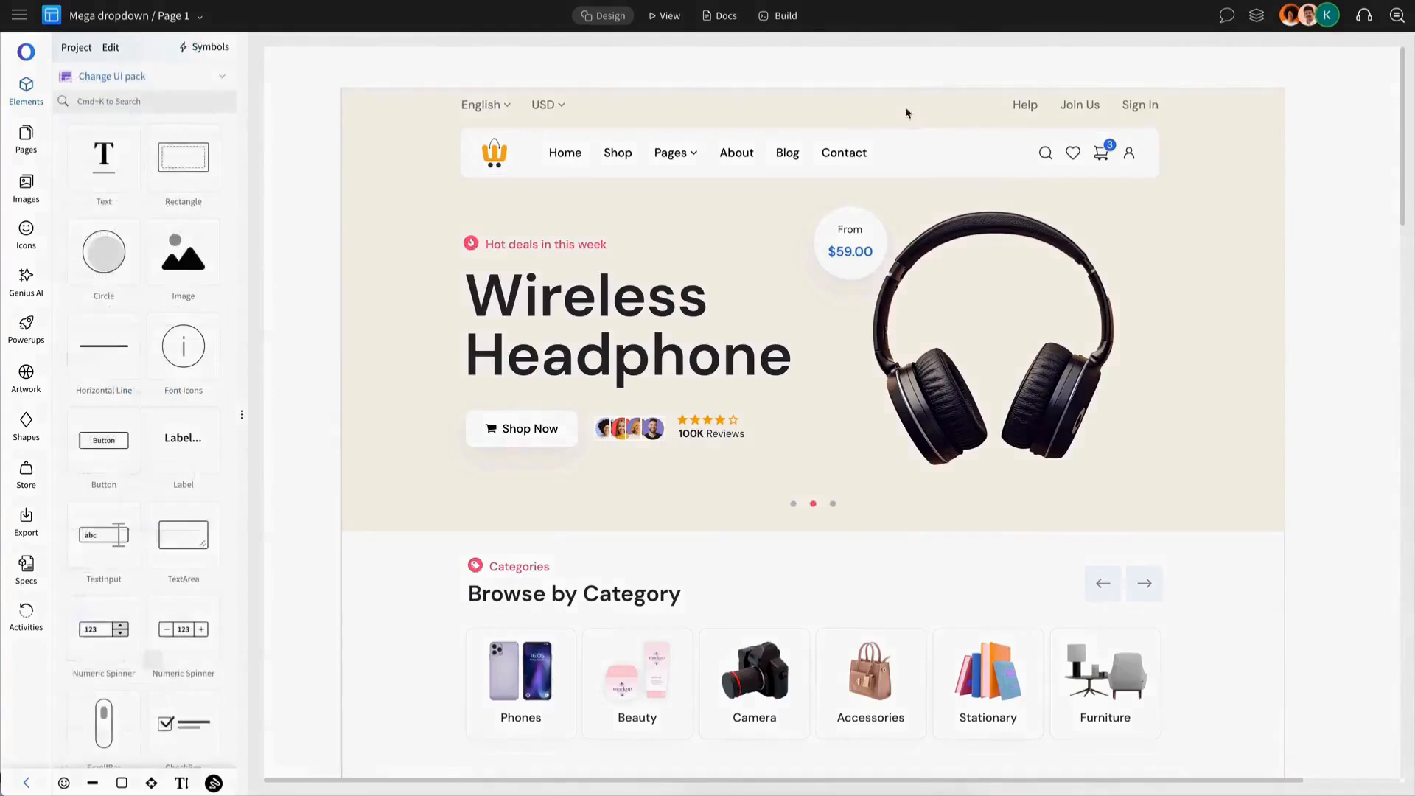
left_click(911, 137)
left_click(911, 138)
key("ctrl+c")
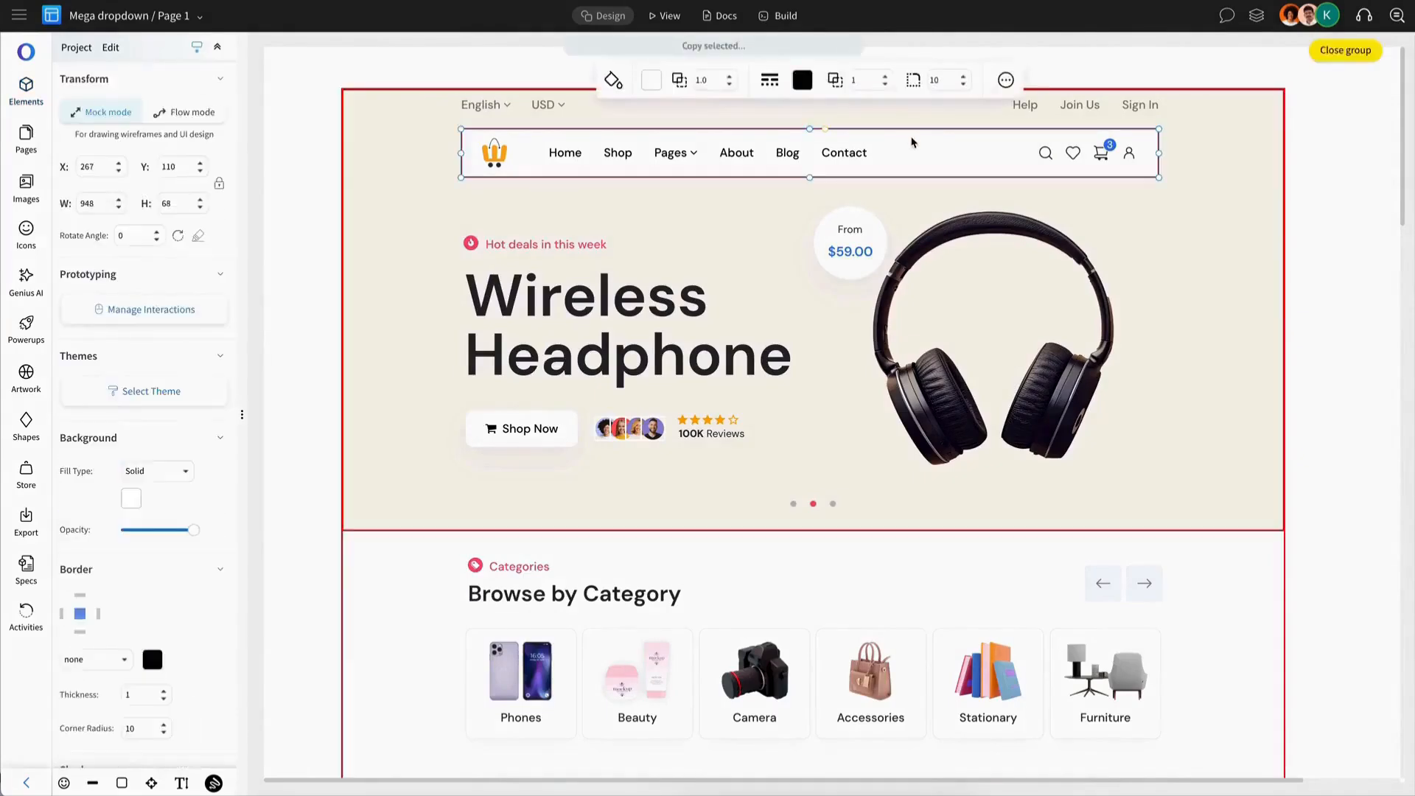
key("Escape")
key("ctrl+v")
left_click_drag(853, 167, 809, 384)
key("Escape")
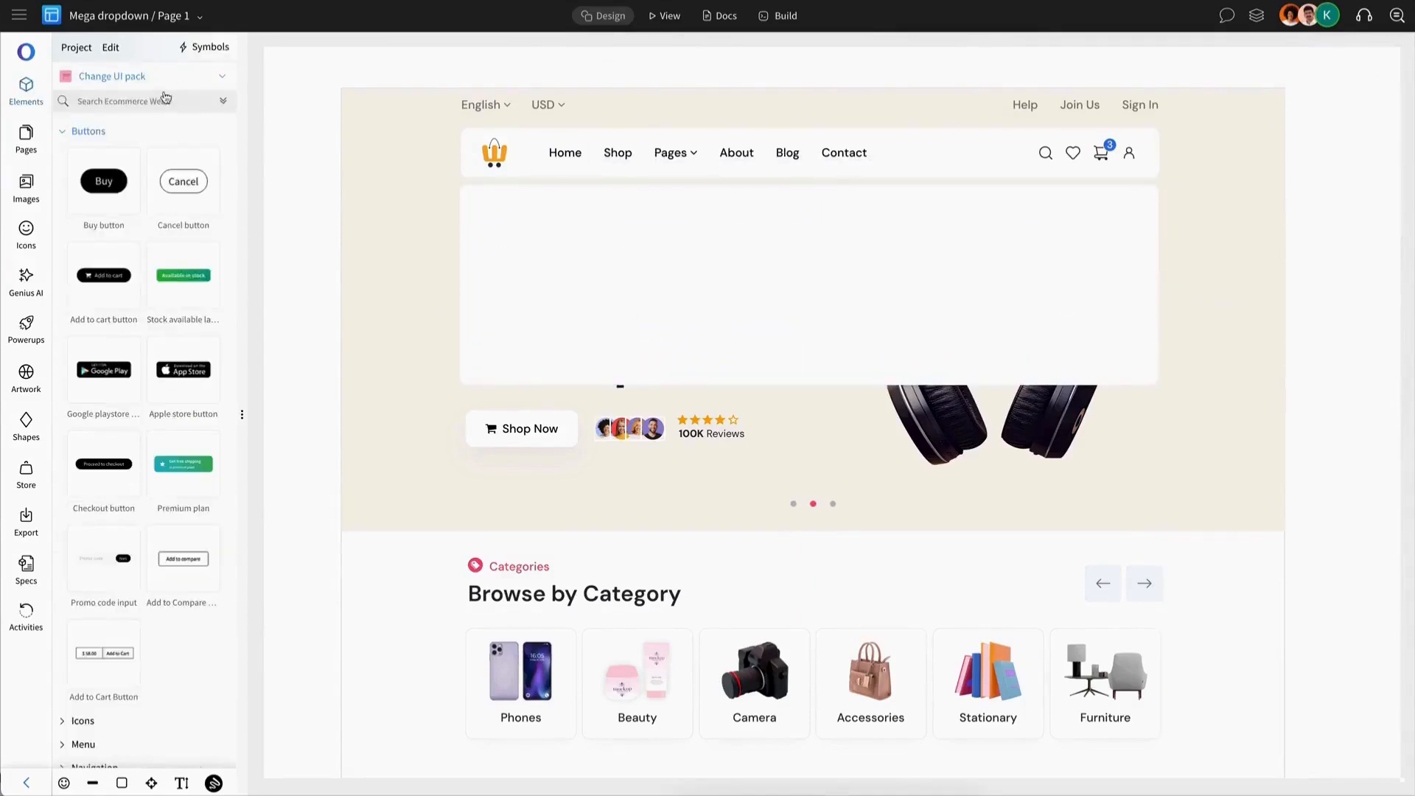
Step: Place 20.png inside the left end of the dropdown panel and align a 250 × 302 copy of the panel rectangle over it
left_click(28, 183)
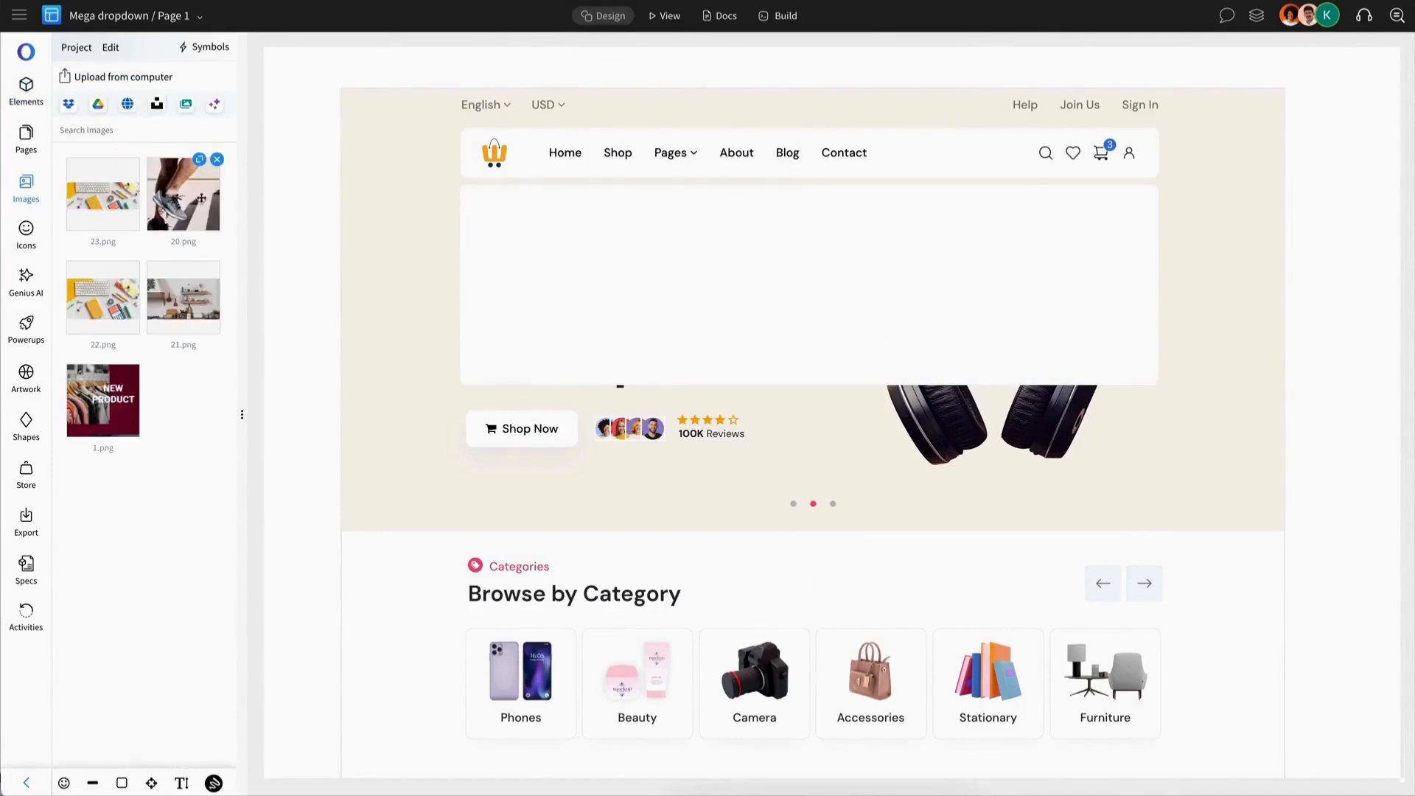
left_click_drag(200, 197, 556, 245)
left_click(675, 254)
key("ctrl+c")
key("ctrl+v")
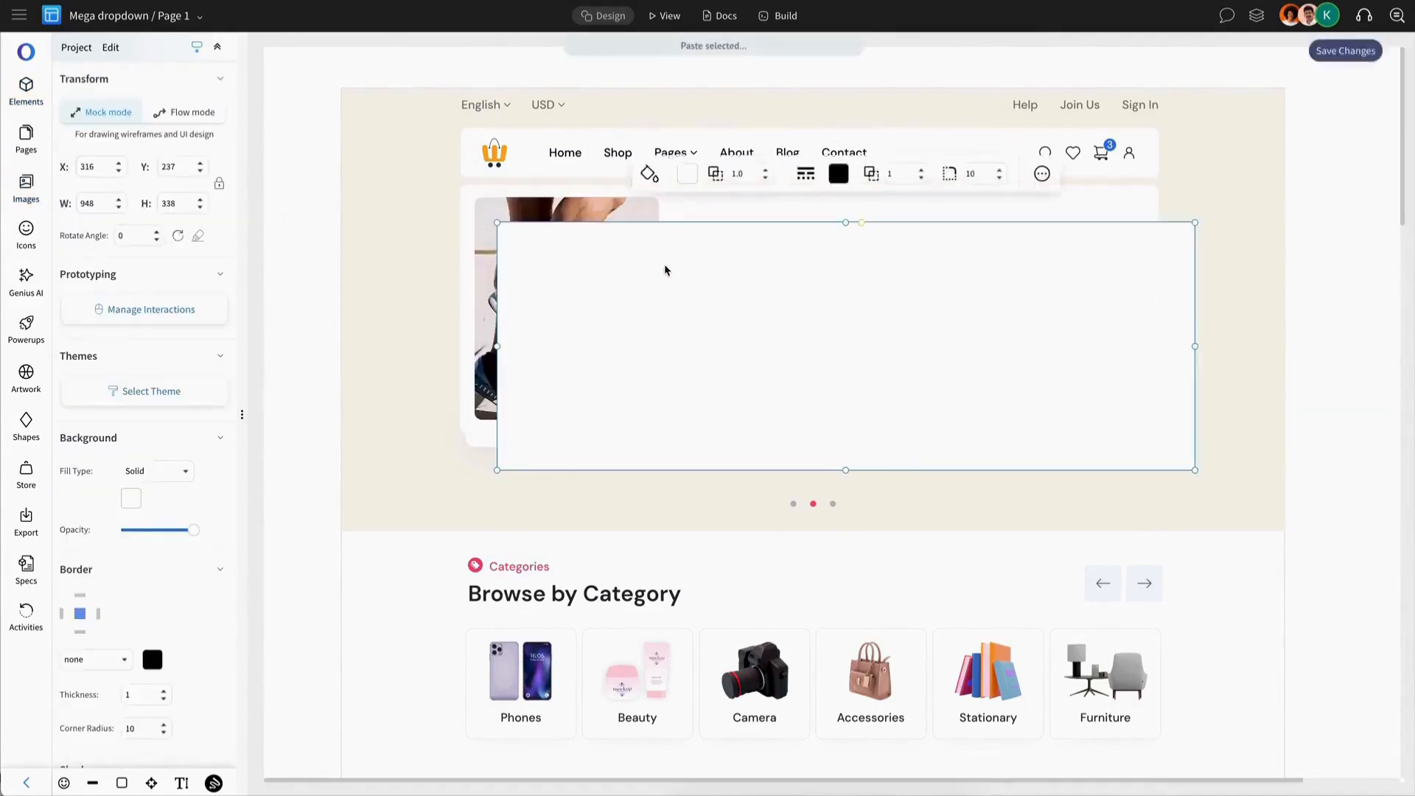
left_click(559, 228)
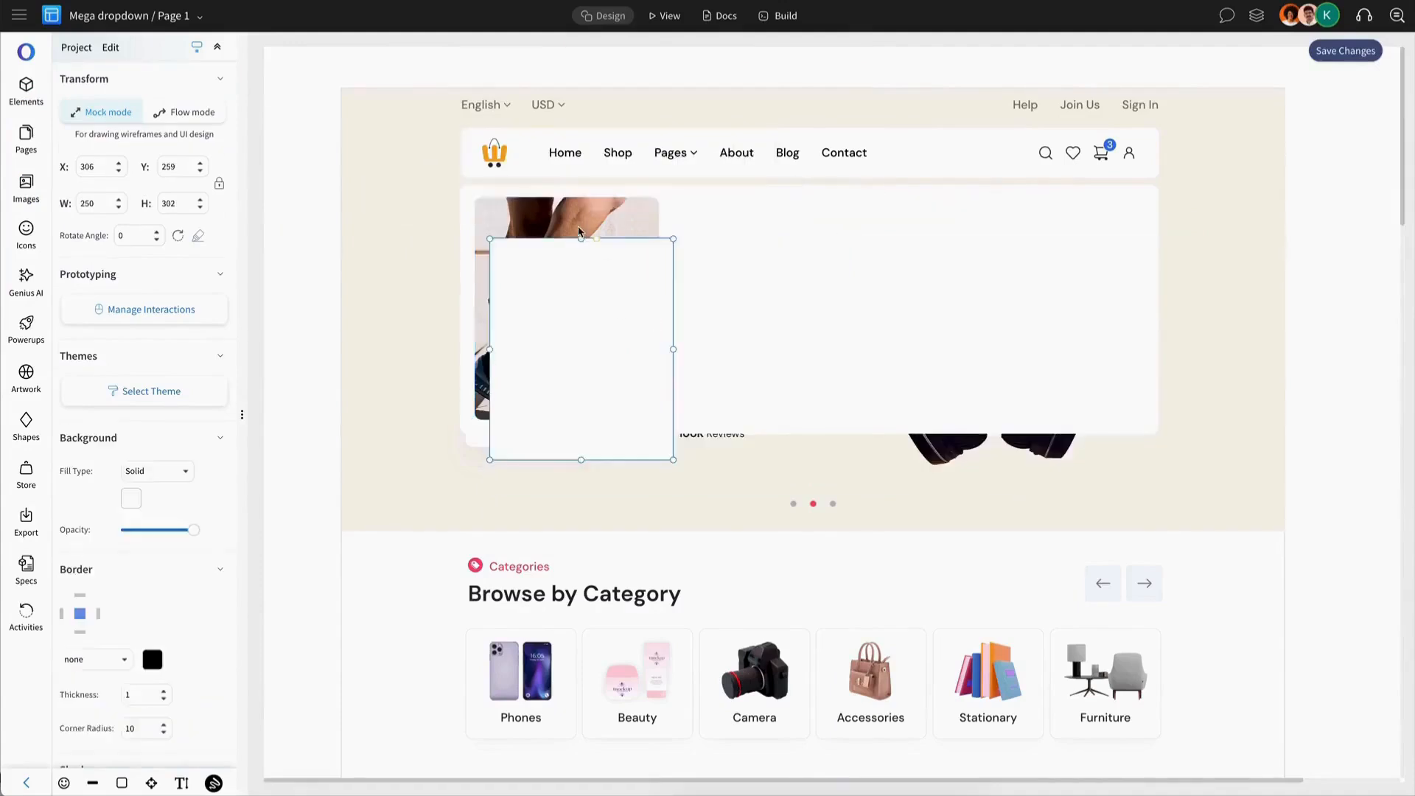
left_click(549, 219, "shift")
left_click(475, 151)
left_click(589, 151)
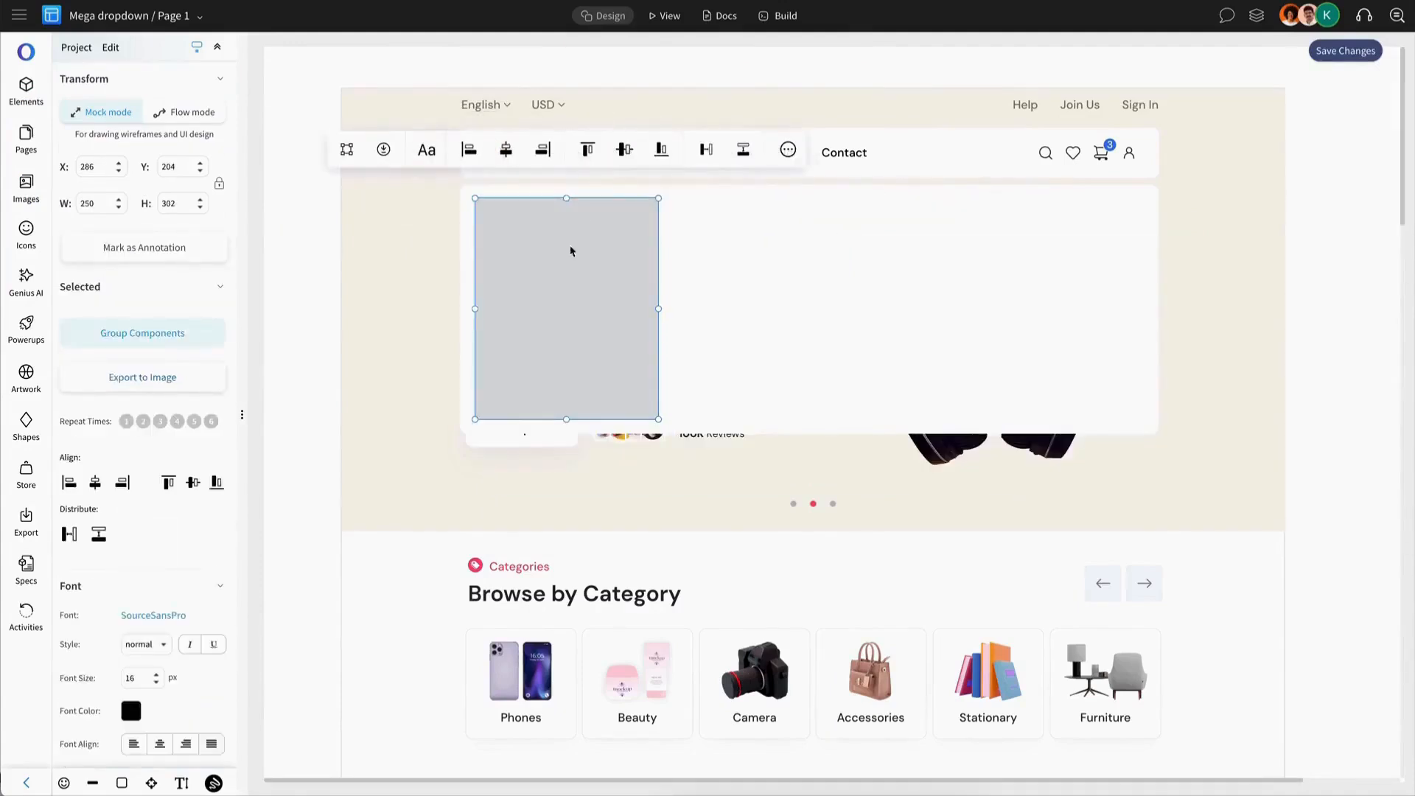
Step: Group the overlay with the shoe image and fill the overlay with black at 0.4 opacity
left_click(347, 149)
double_click(573, 280)
left_click(131, 498)
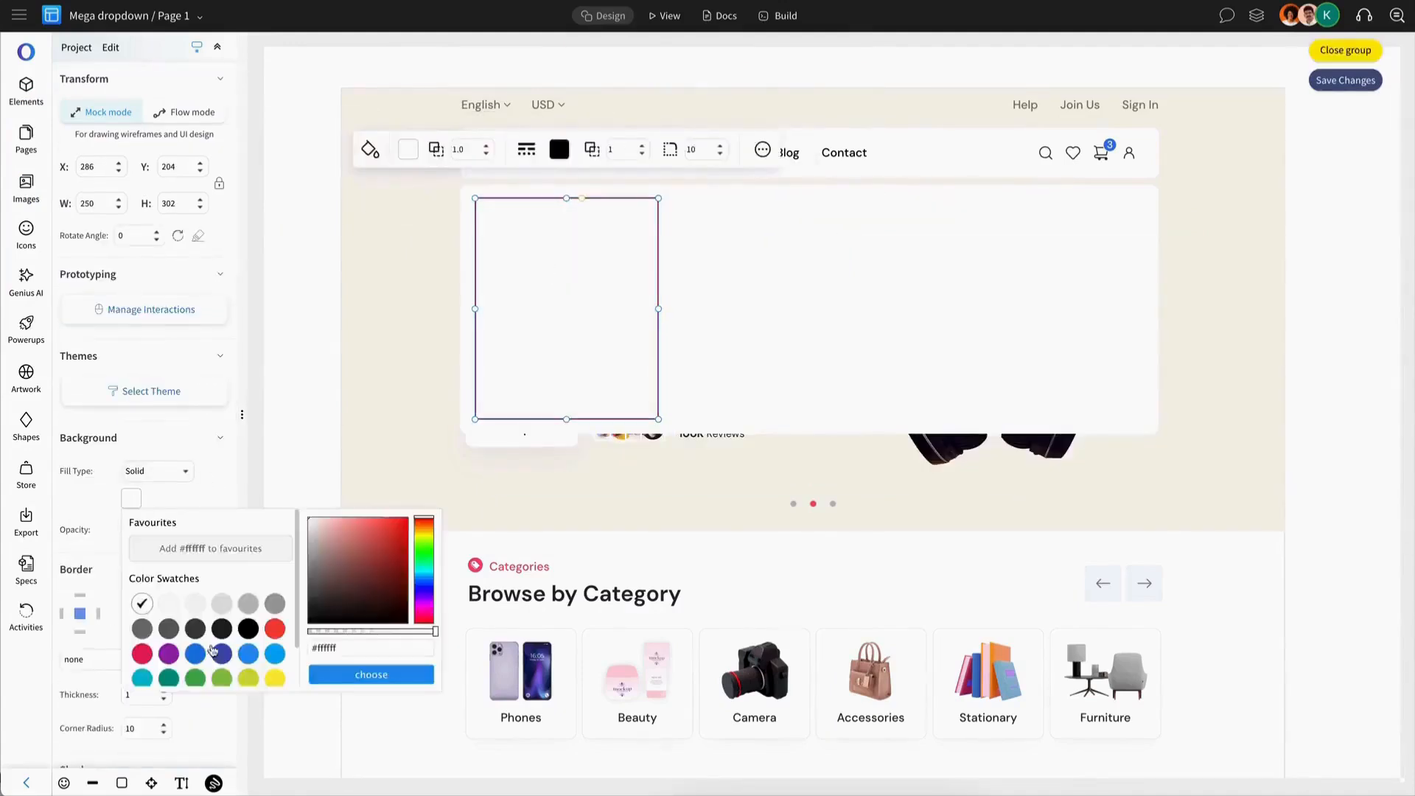
left_click(249, 628)
left_click(1345, 50)
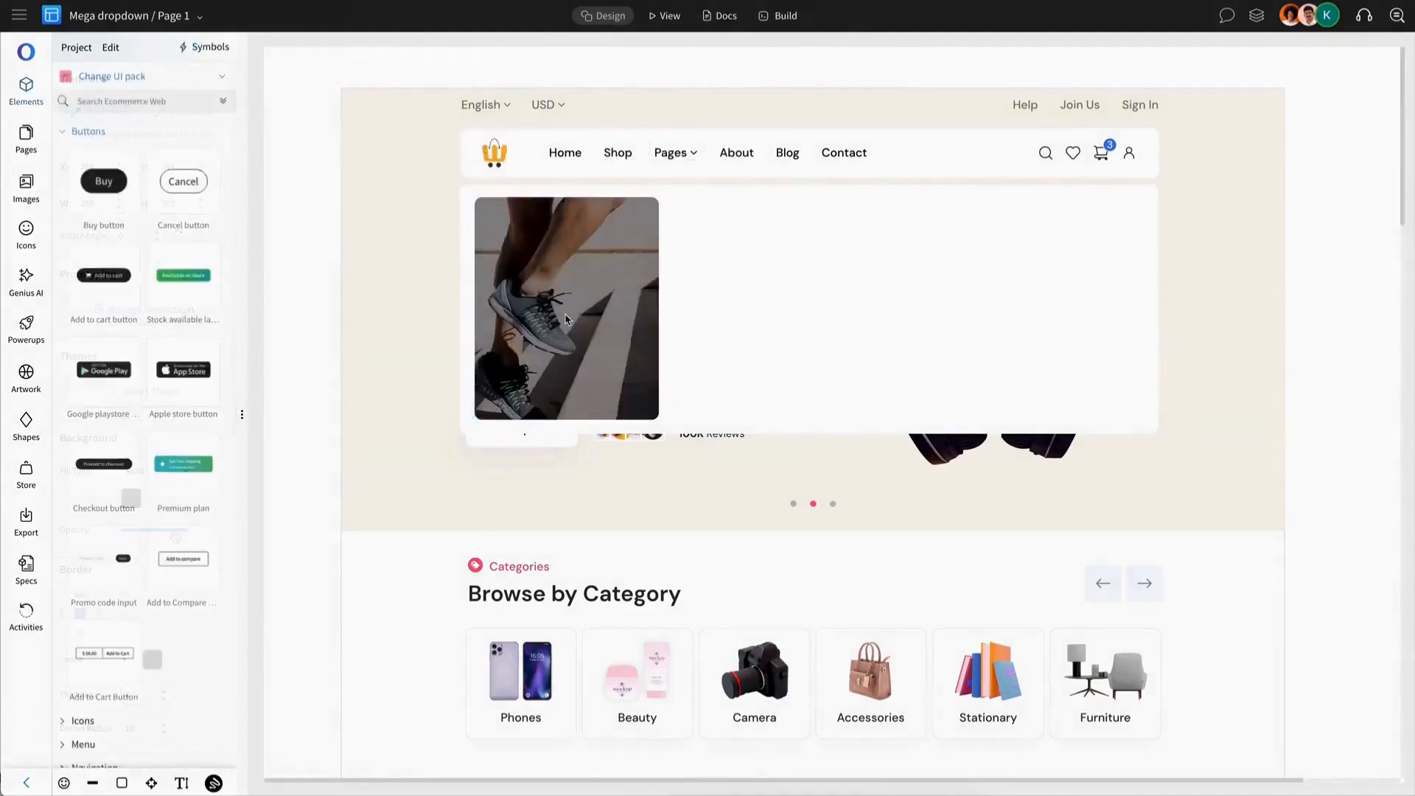
Step: Give the dropdown panel a custom shadow with low opacity
left_click(807, 349)
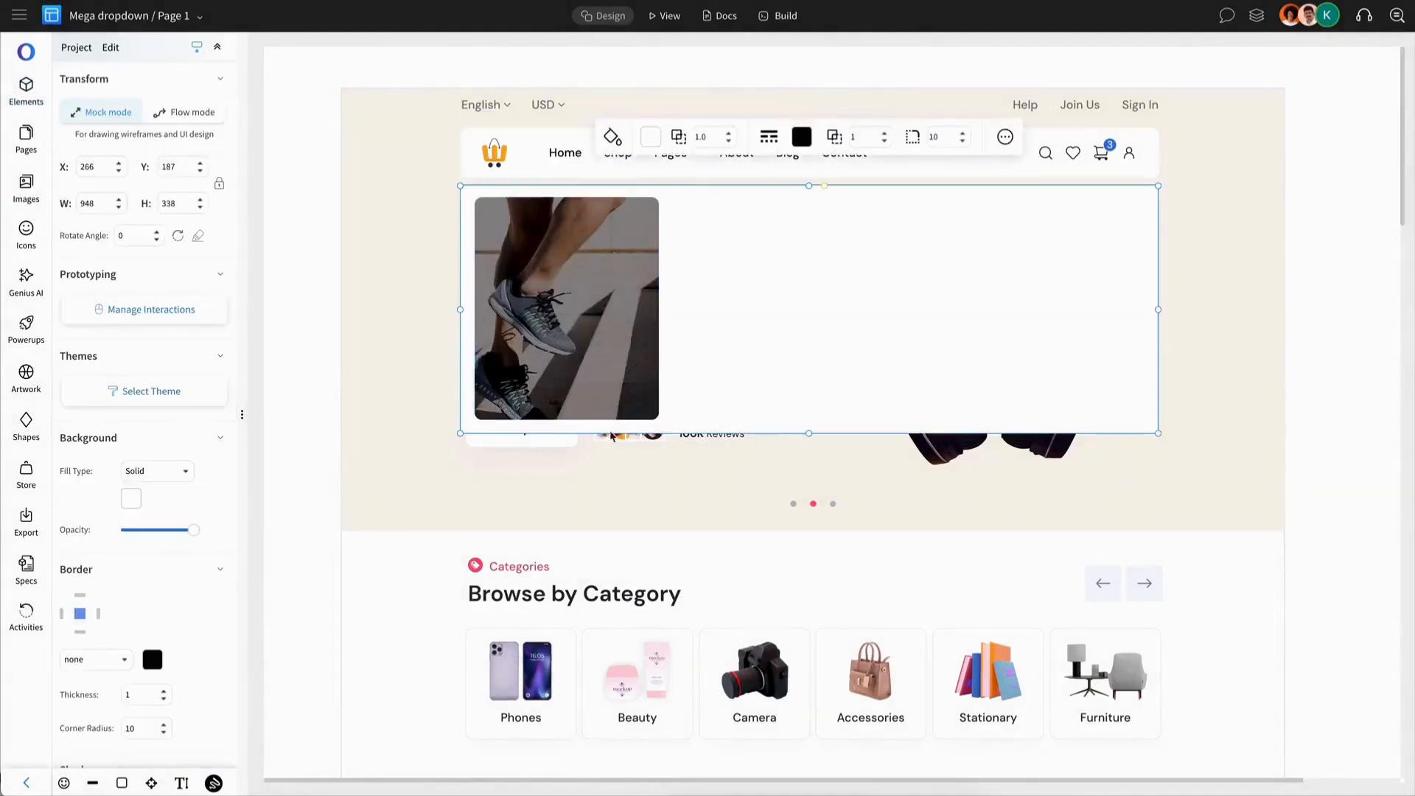
scroll(155, 493, "down", 6)
scroll(155, 452, "up", 1)
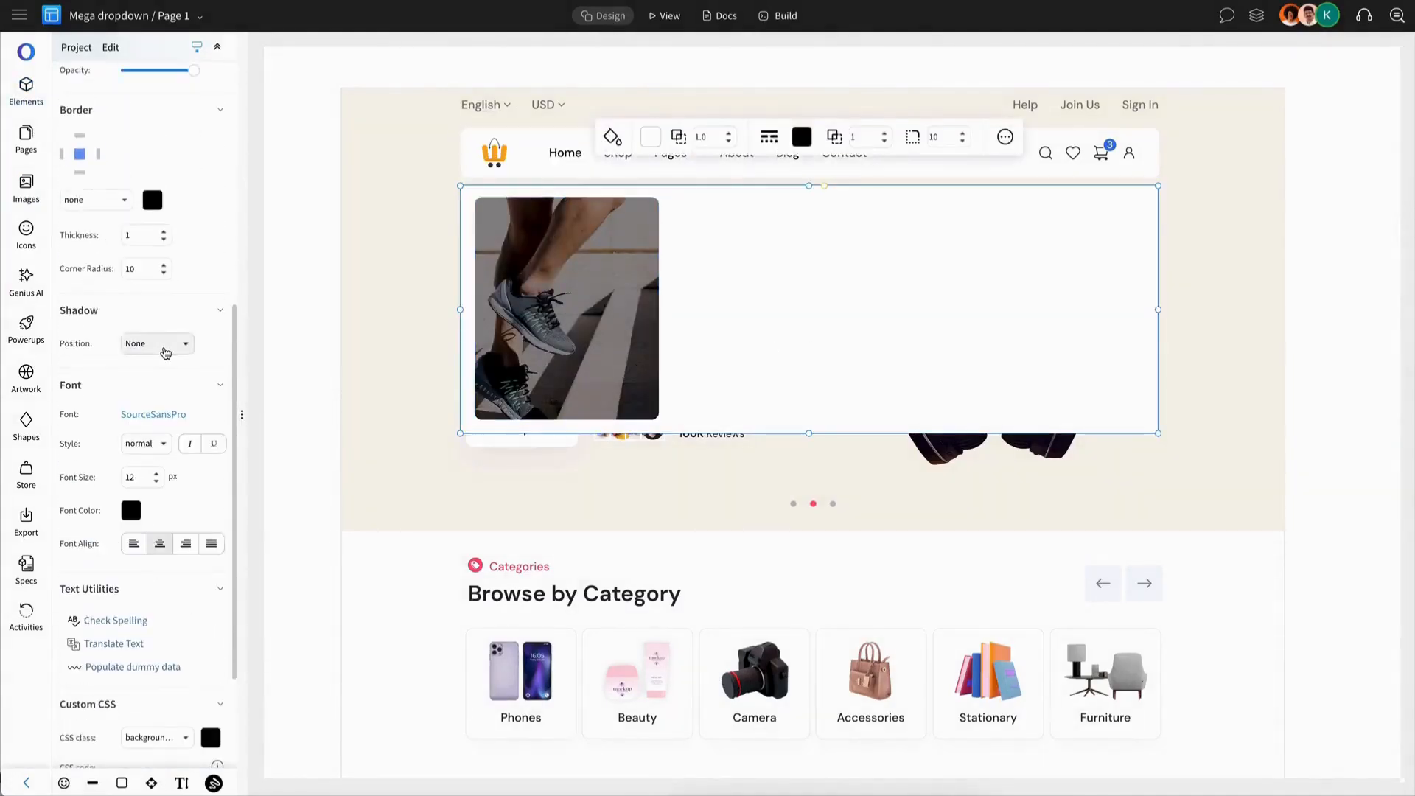
left_click(161, 346)
left_click(156, 469)
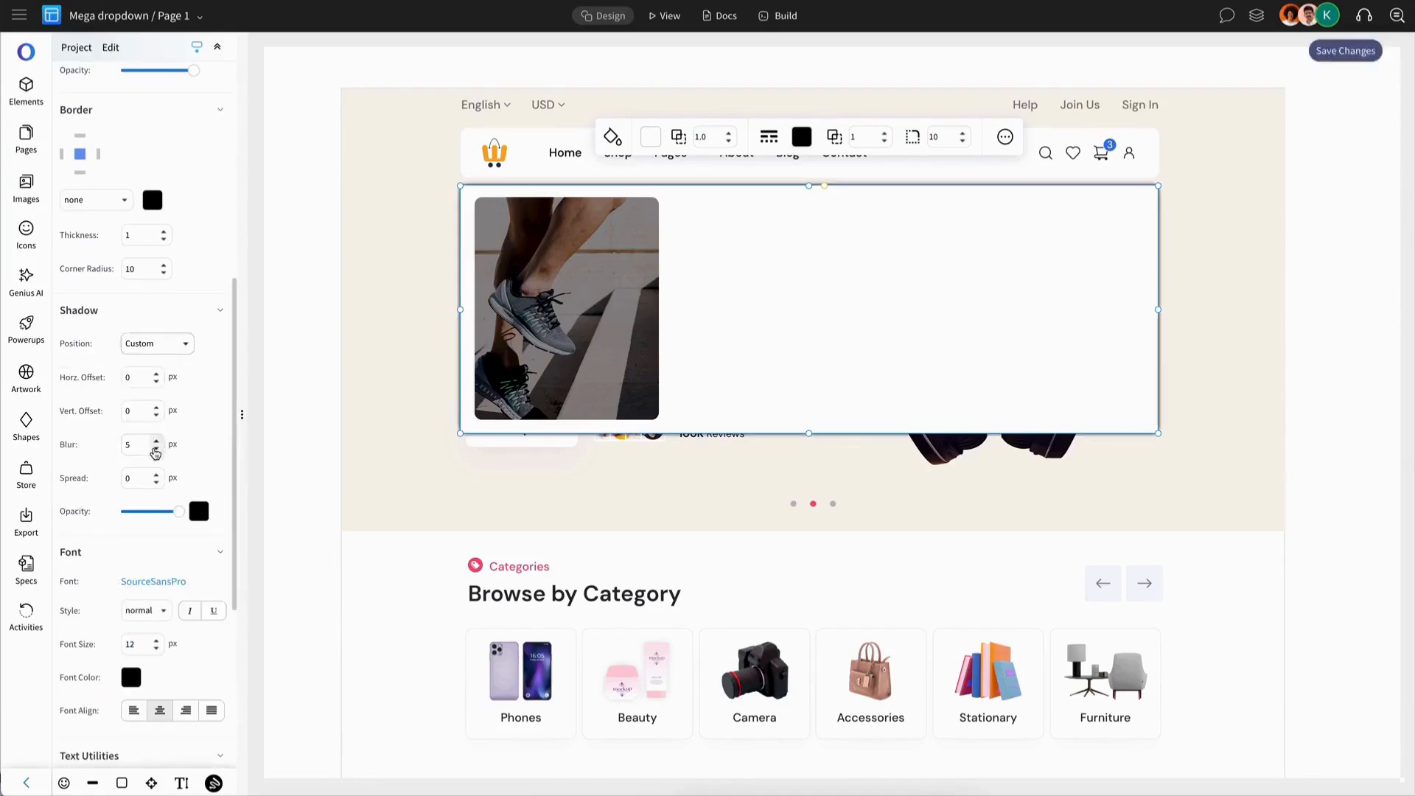
left_click(134, 513)
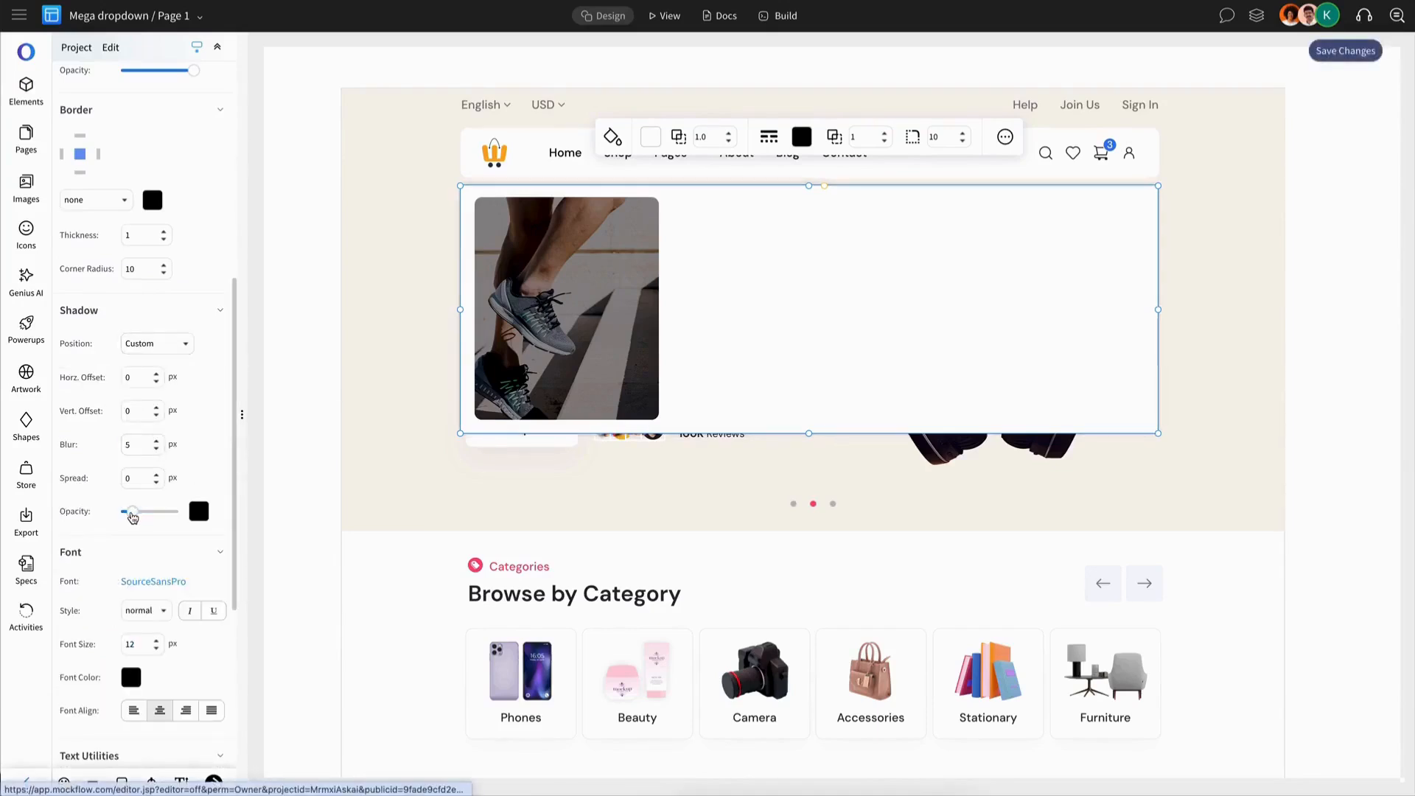
Step: Increase the spread of the dropdown panel's shadow to 5 px
left_click(156, 474)
left_click(156, 474)
left_click(156, 474)
left_click(156, 474)
left_click(303, 446)
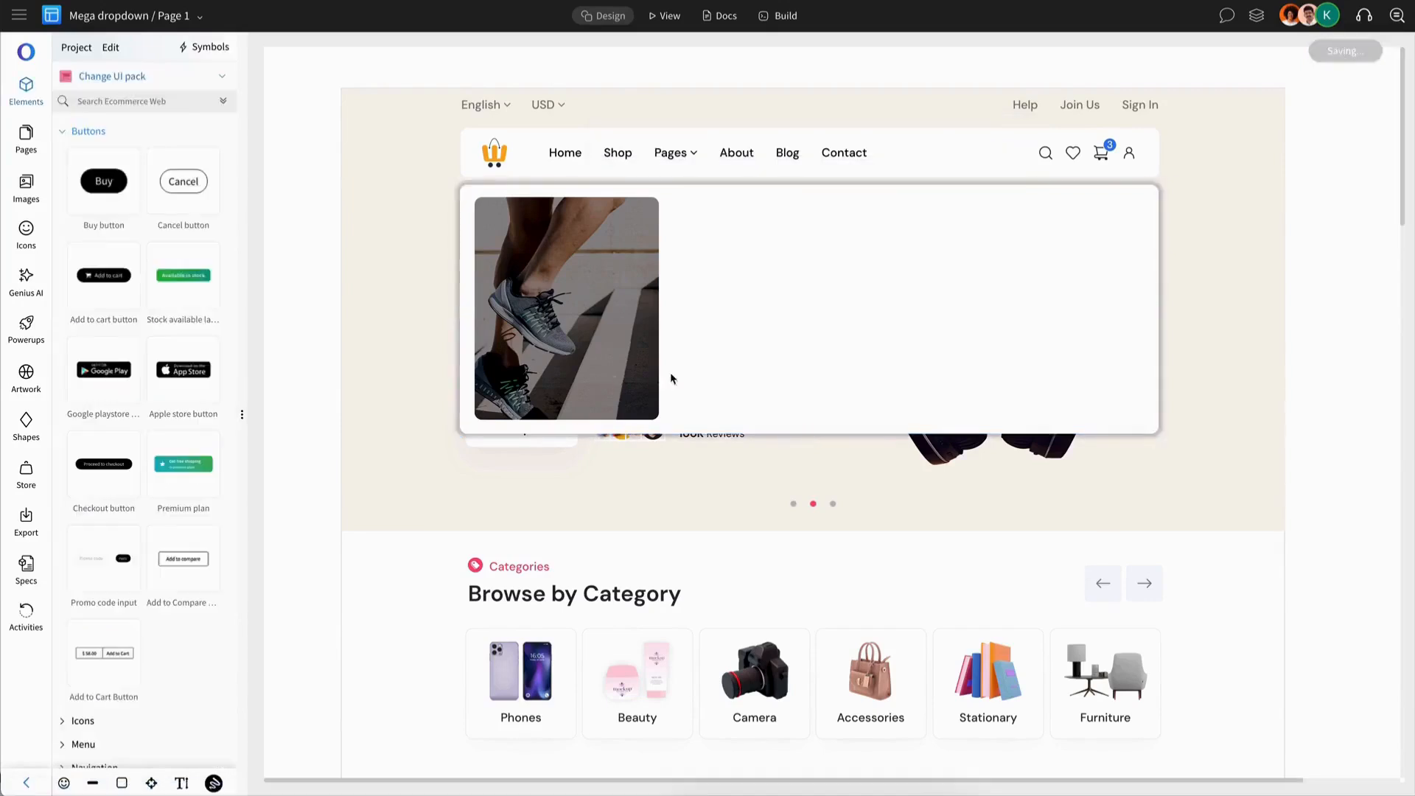
Step: Reduce the spread of the dropdown panel's shadow
left_click(770, 373)
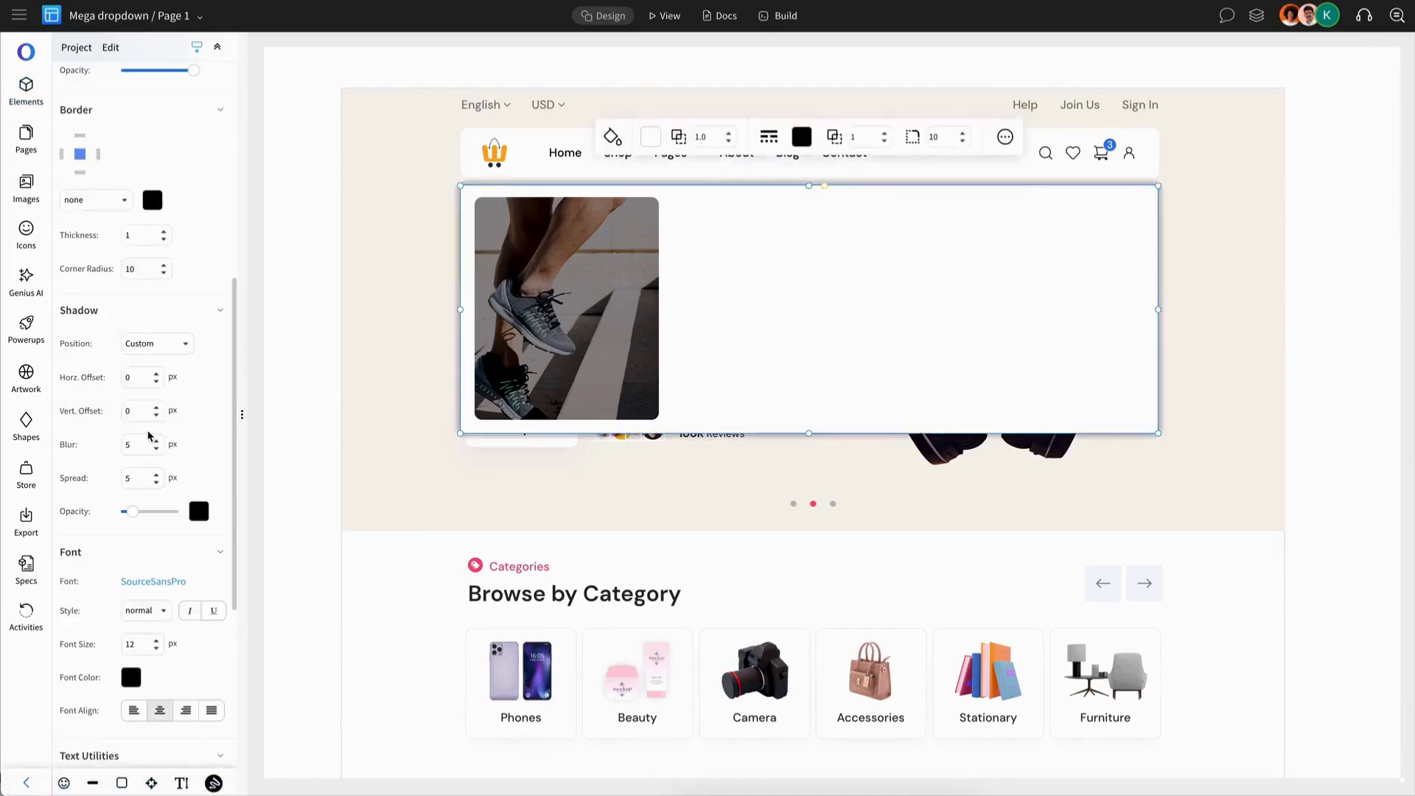
type("1")
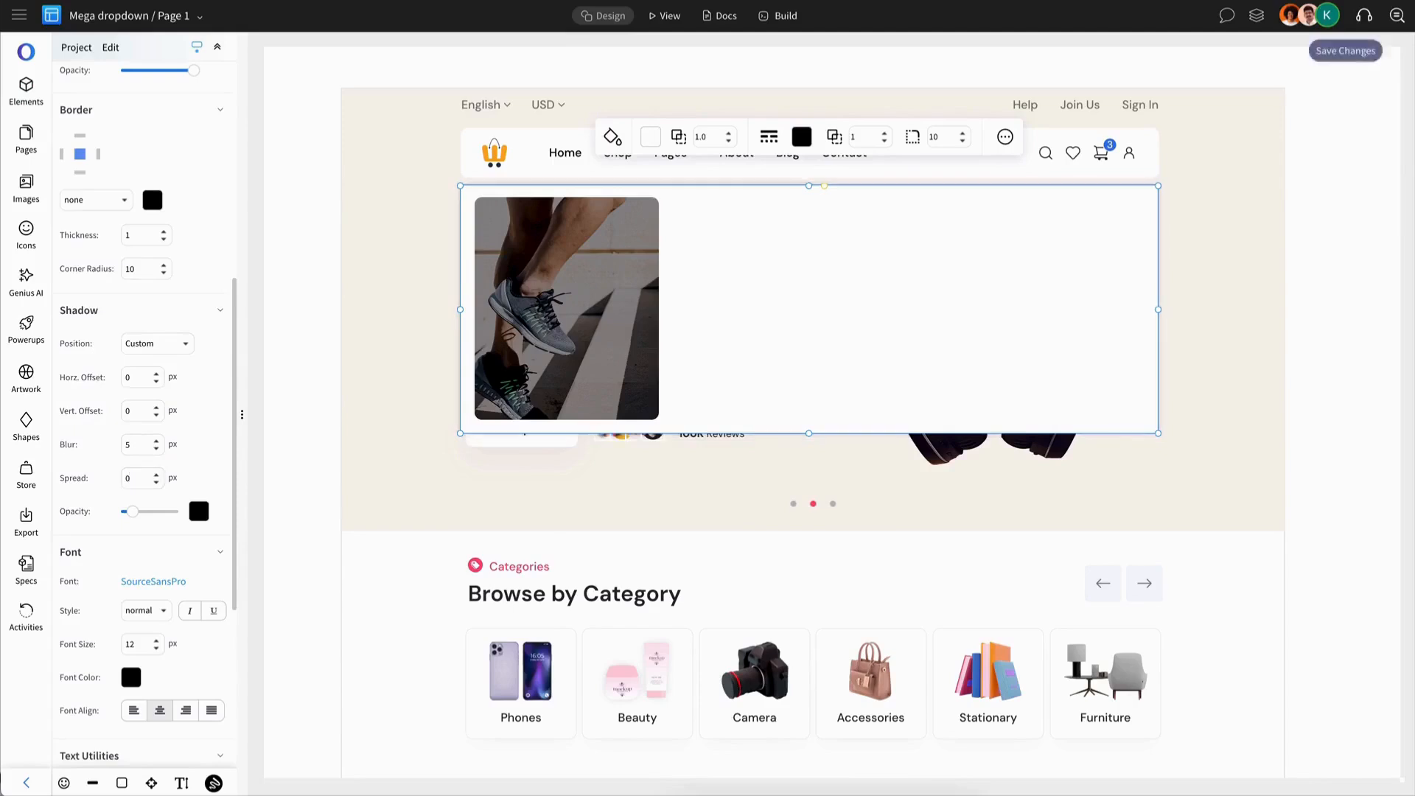
left_click(302, 441)
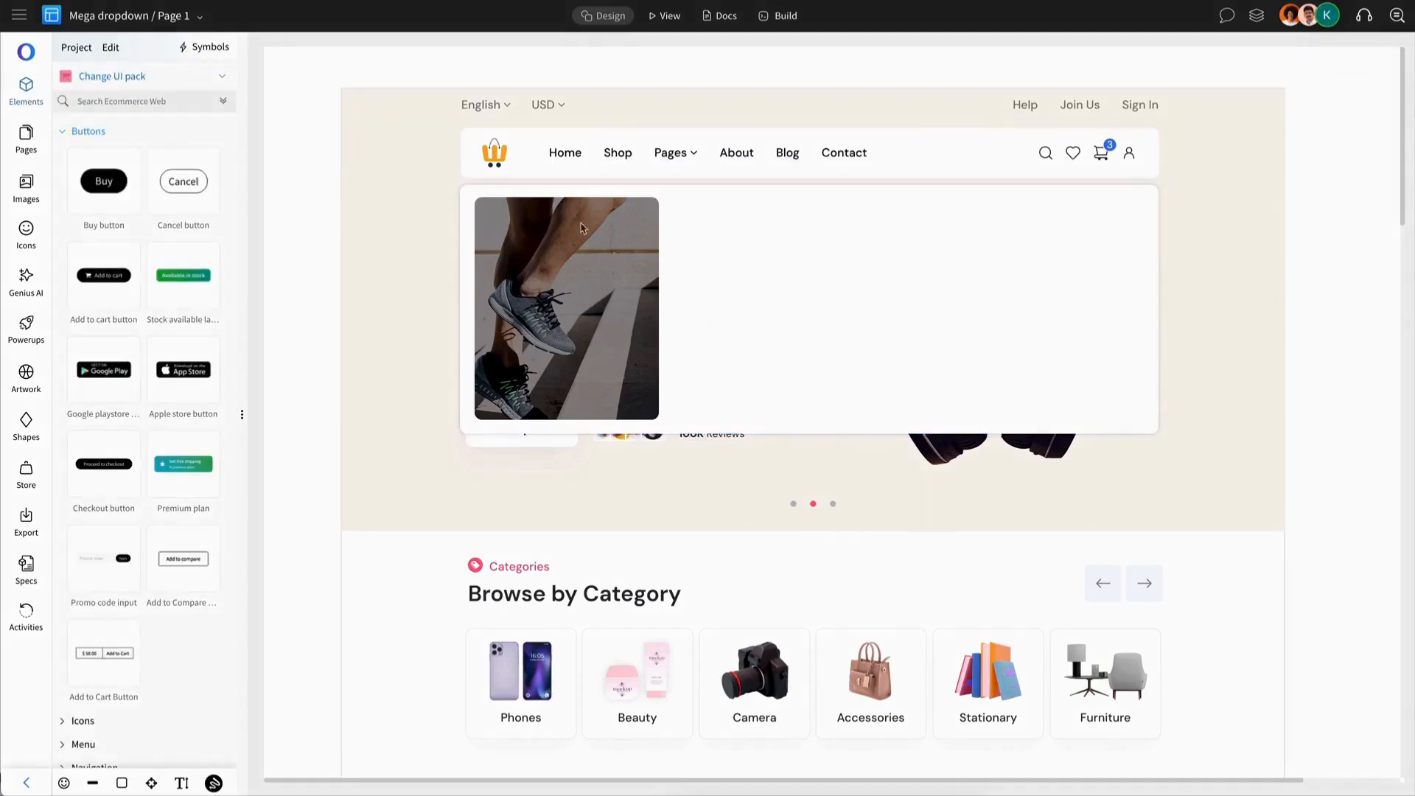
Step: Duplicate the Browse by Category heading onto the shoe image as white New Arrivals and Shop Now captions
left_click(561, 595)
key("ctrl+c")
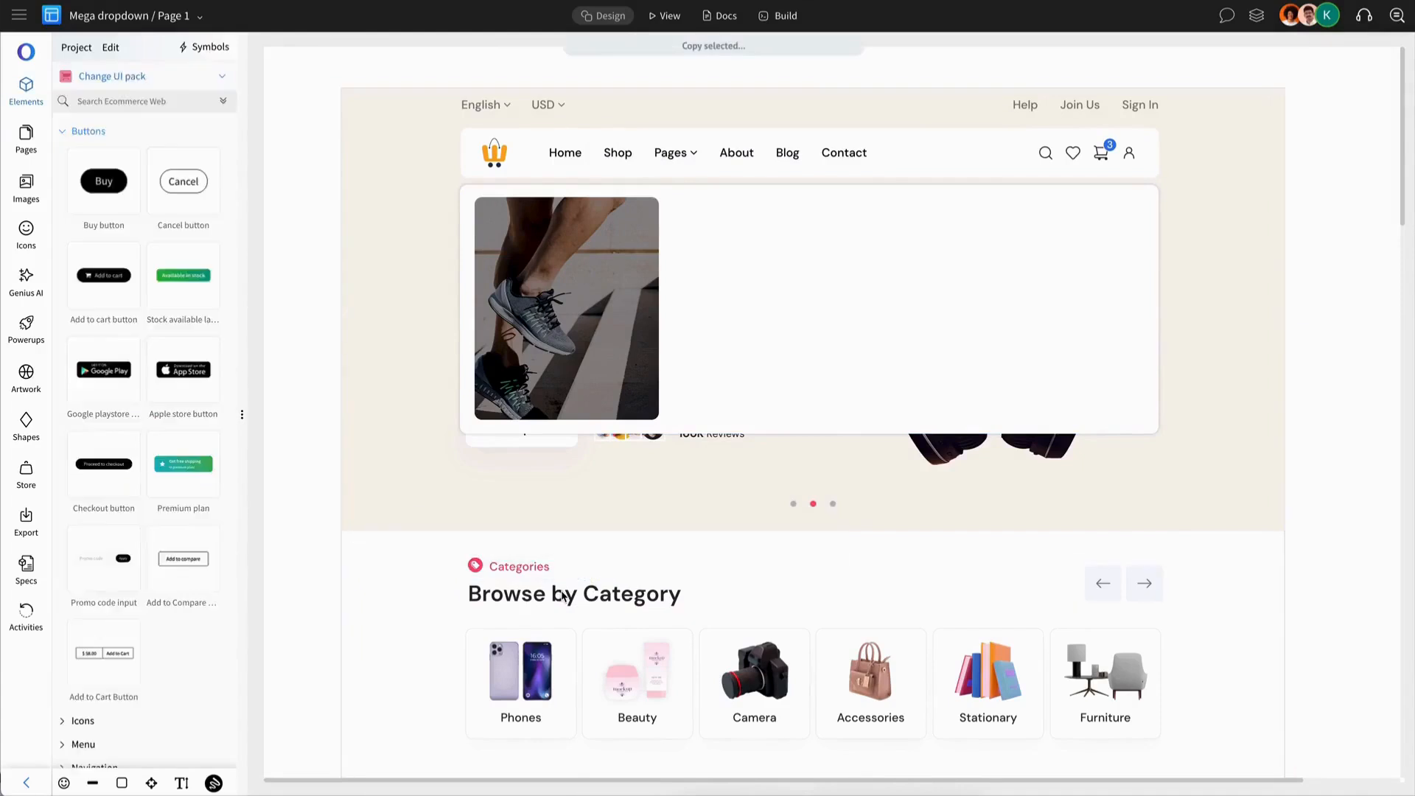
key("ctrl+v")
left_click_drag(562, 596, 583, 358)
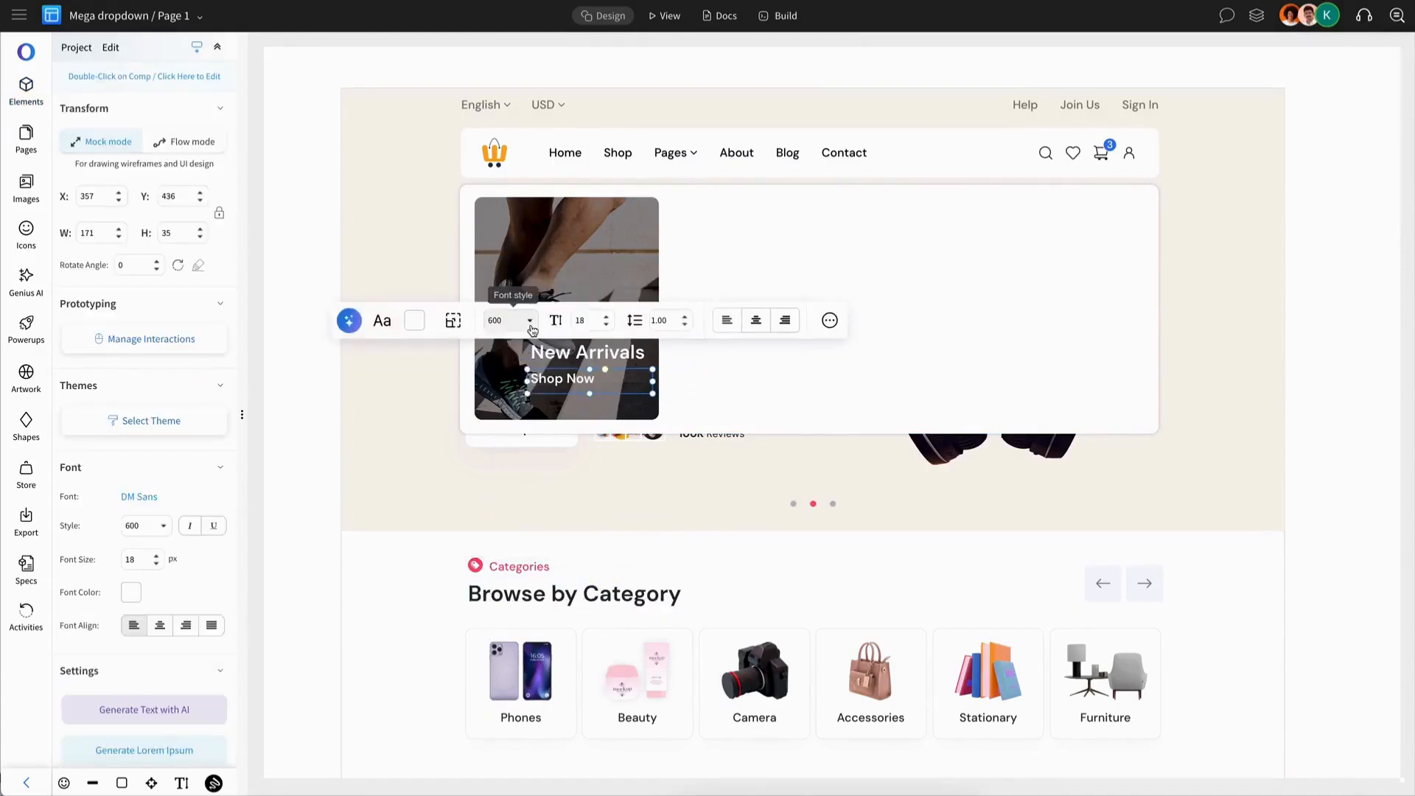
Step: Set the Shop Now caption to the normal font style and shrink its text box to about 104 × 28
left_click(529, 322)
left_click(525, 351)
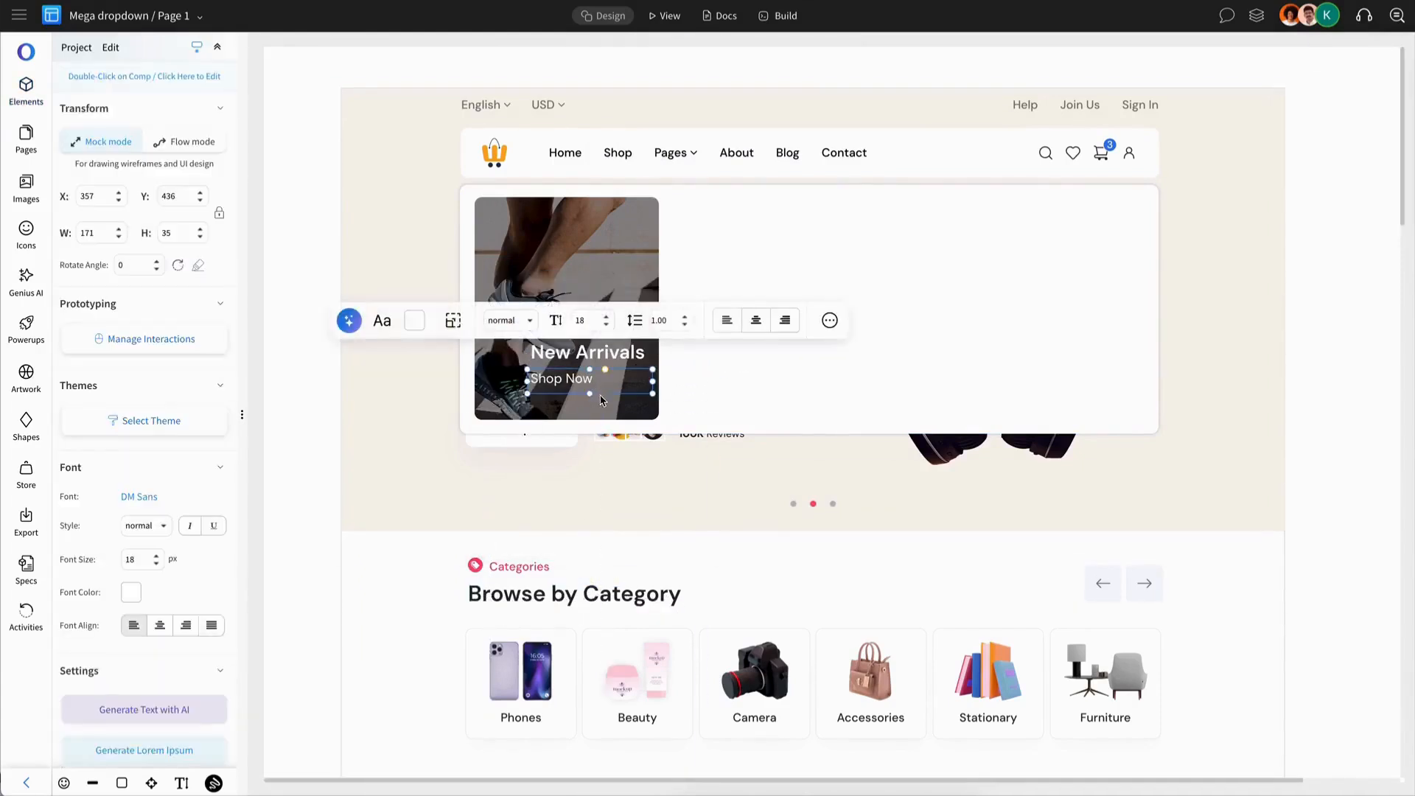
mouse_move(592, 394)
left_mouse_down()
mouse_move(617, 379)
mouse_move(604, 382)
left_mouse_up()
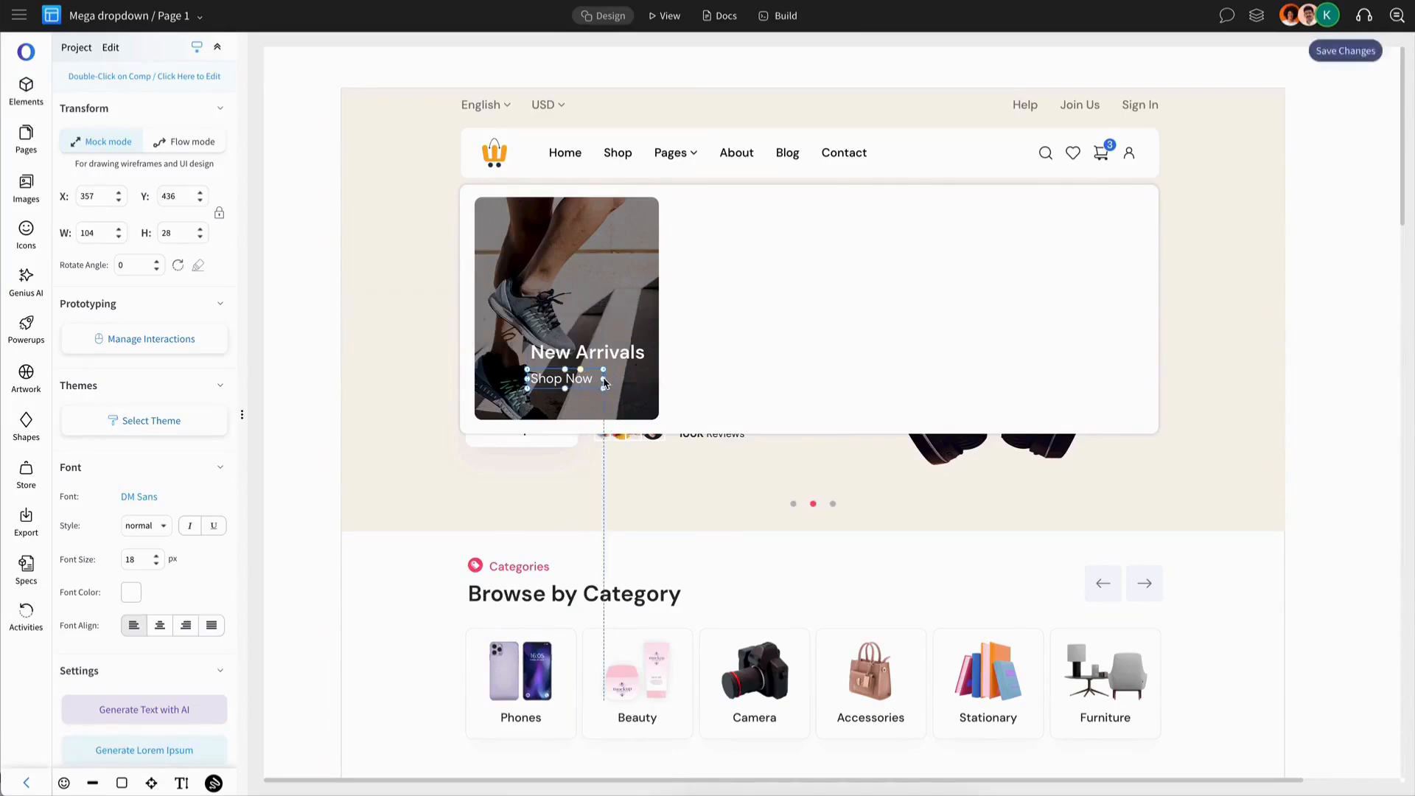
Step: Group the New Arrivals and Shop Now captions and move the group down to about X 358, Y 412
left_click(587, 352, "shift")
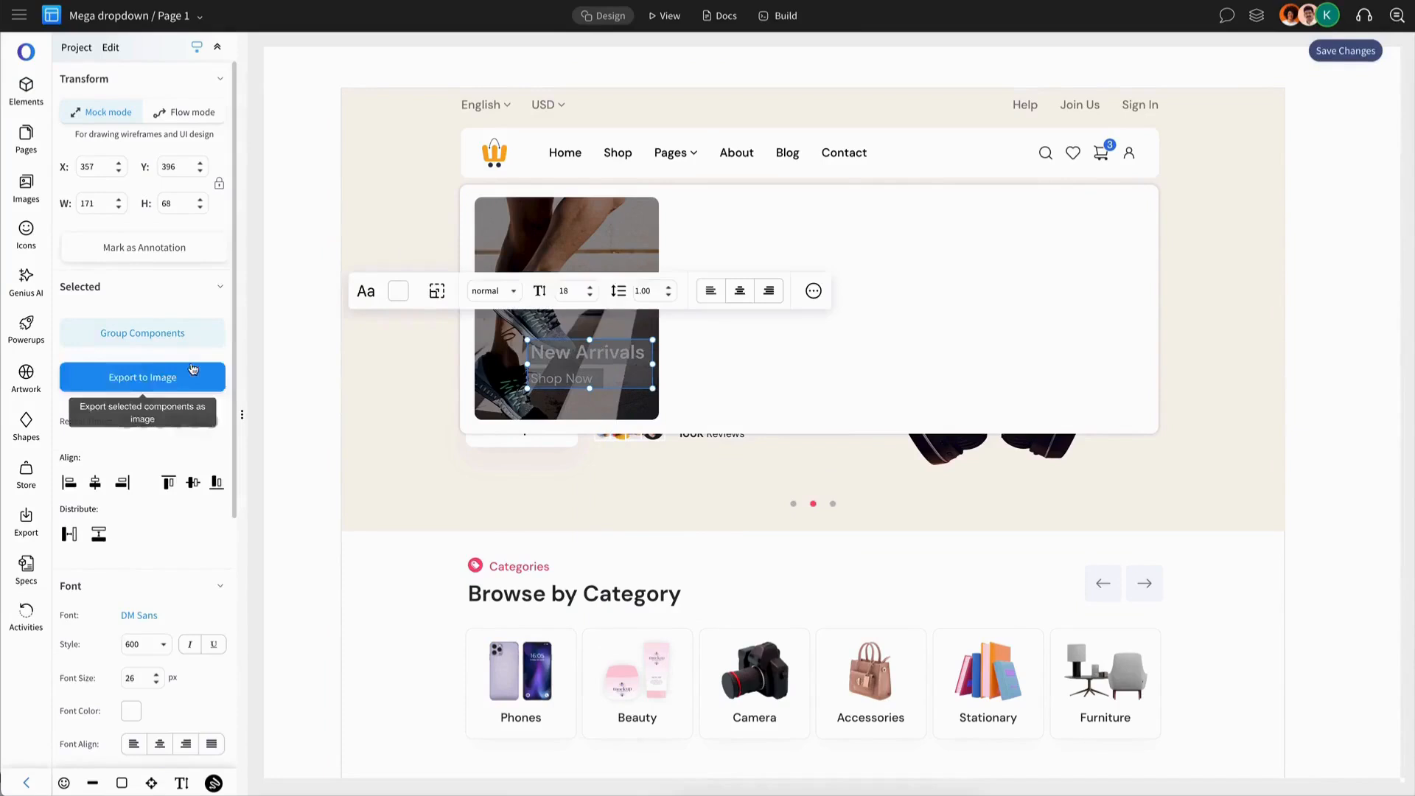
left_click(144, 332)
left_click_drag(564, 364, 565, 375)
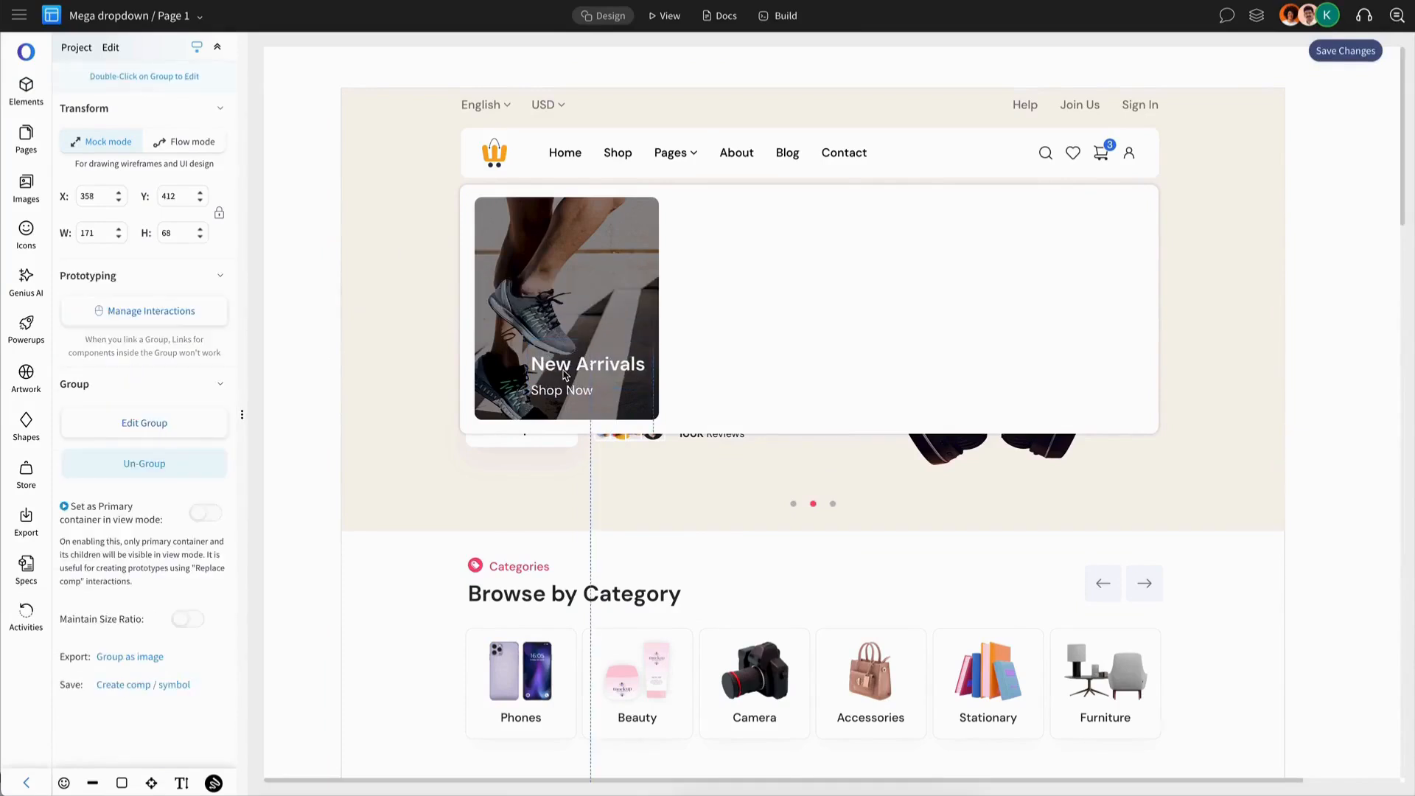
key("Escape")
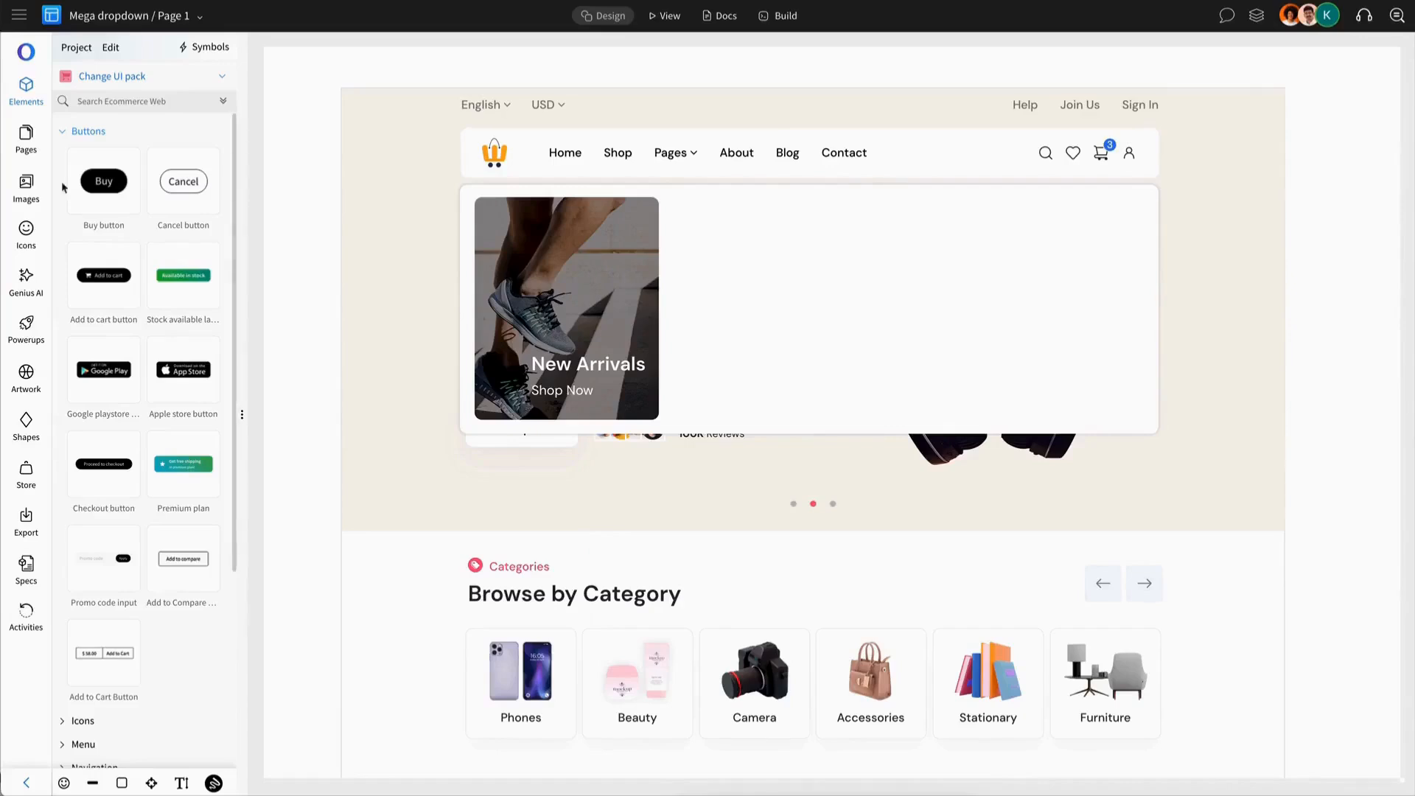
Step: Place 21.png beside the shoe image in the dropdown panel and cover it with a copy of the dark overlay, 160 high
left_click(31, 188)
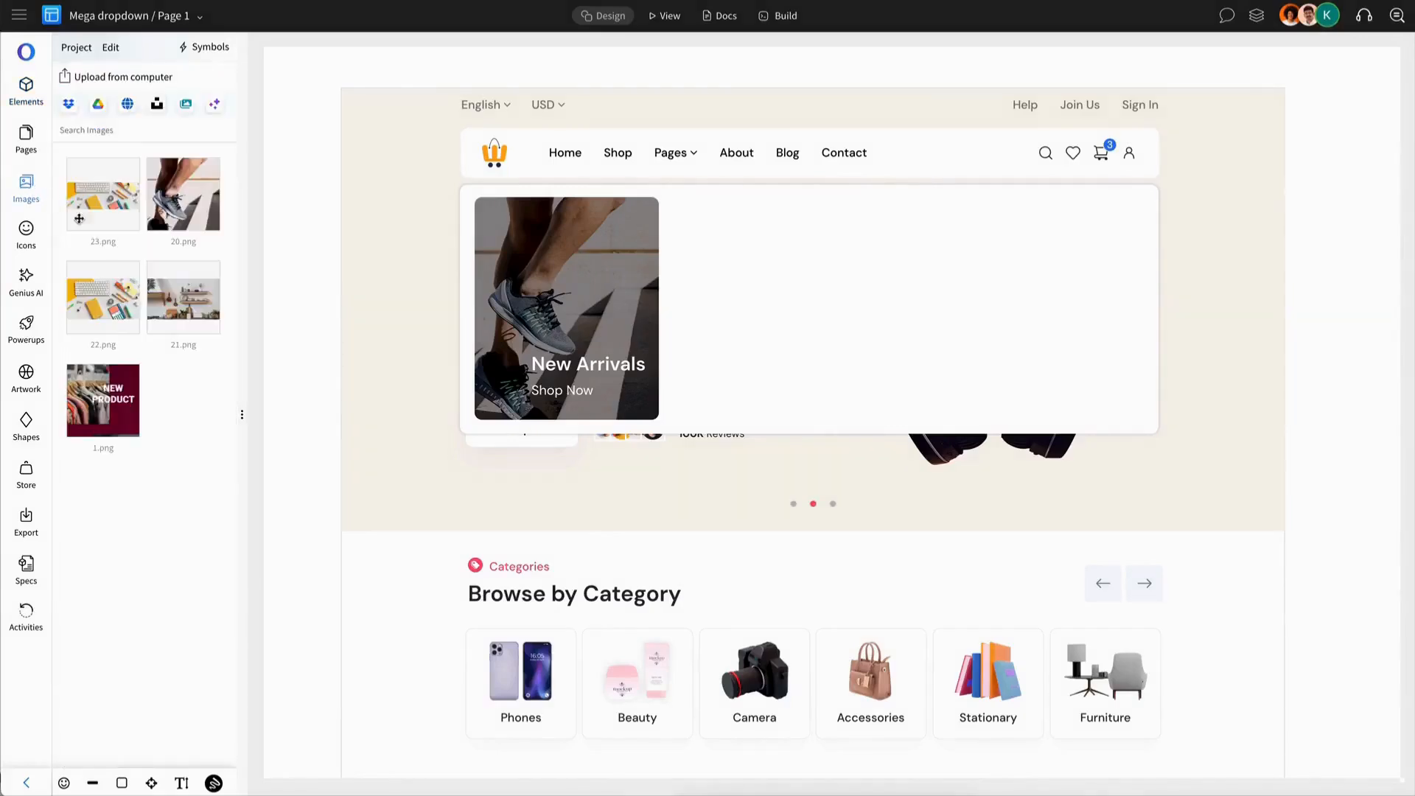
left_click_drag(182, 297, 730, 313)
left_click(573, 281)
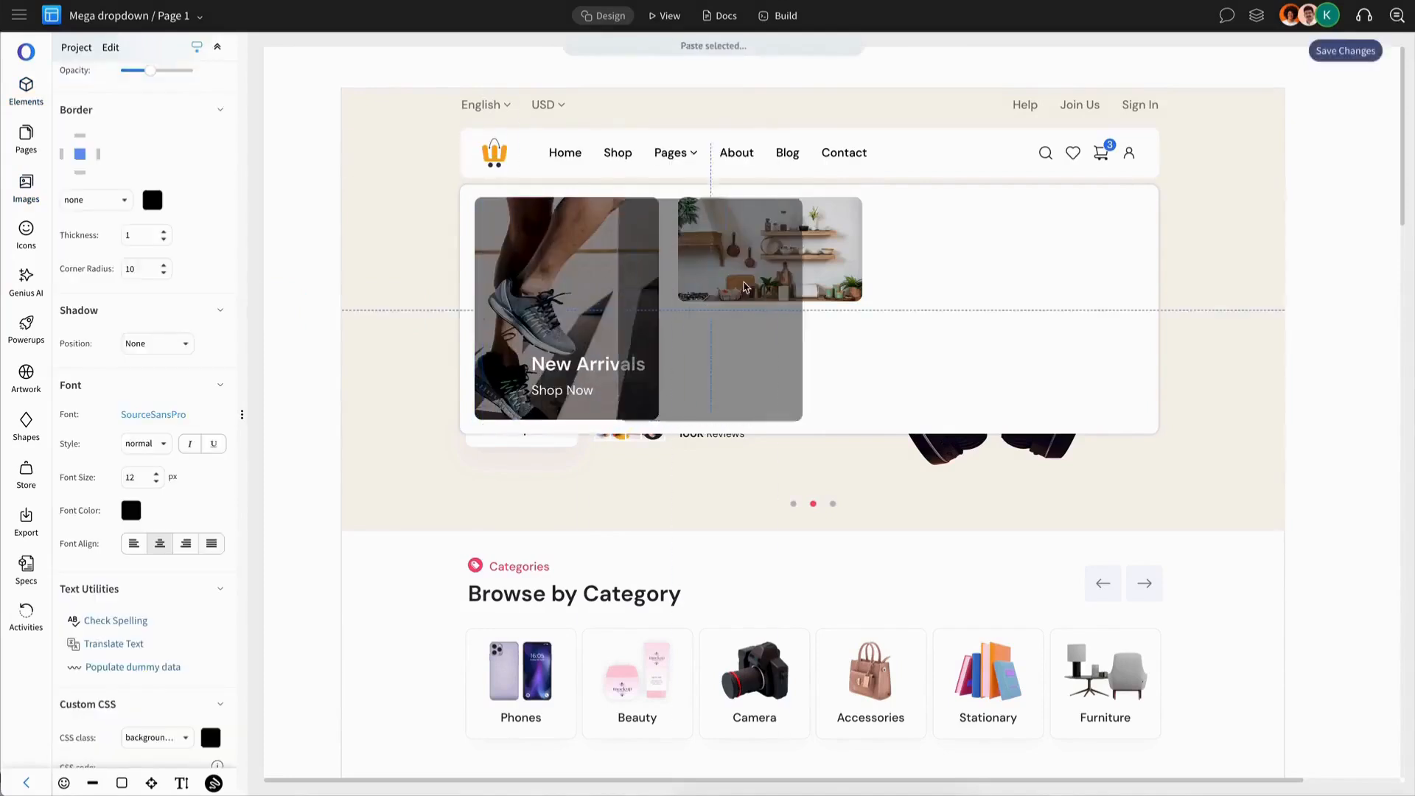
left_click(786, 297)
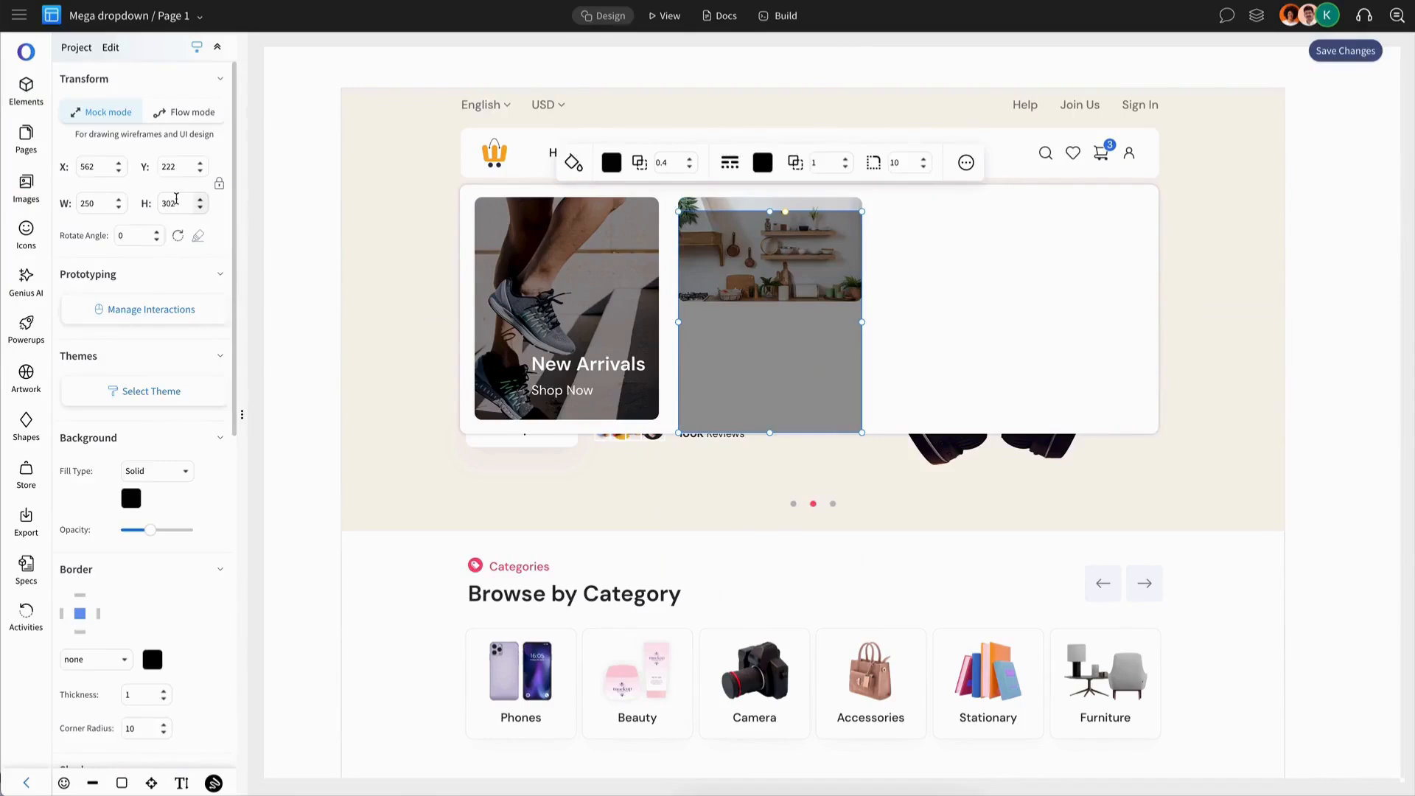
left_click(166, 204)
type("160")
key("Return")
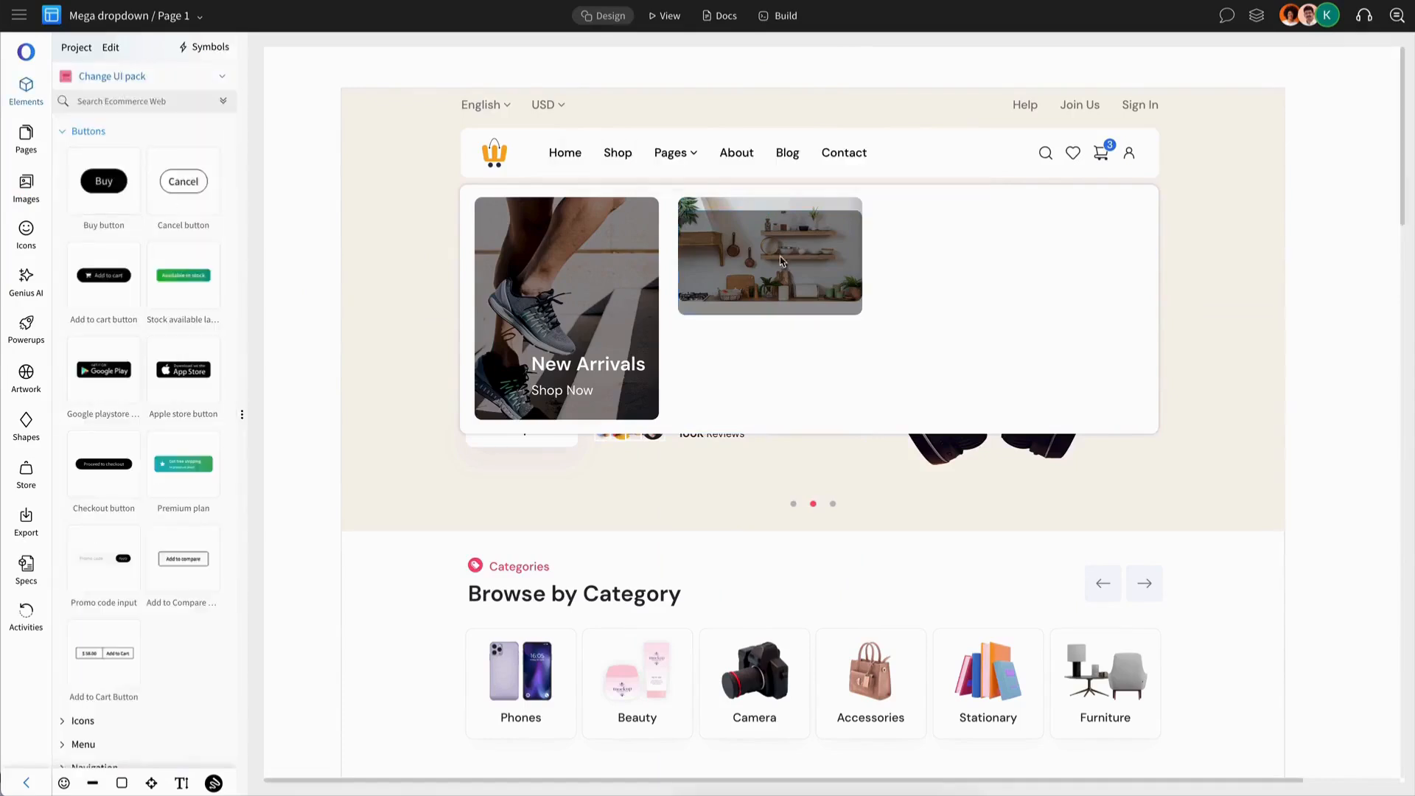
Step: Align the dark overlay's top edge with the kitchen shelf image and group the two
left_click(786, 263)
left_click(794, 207)
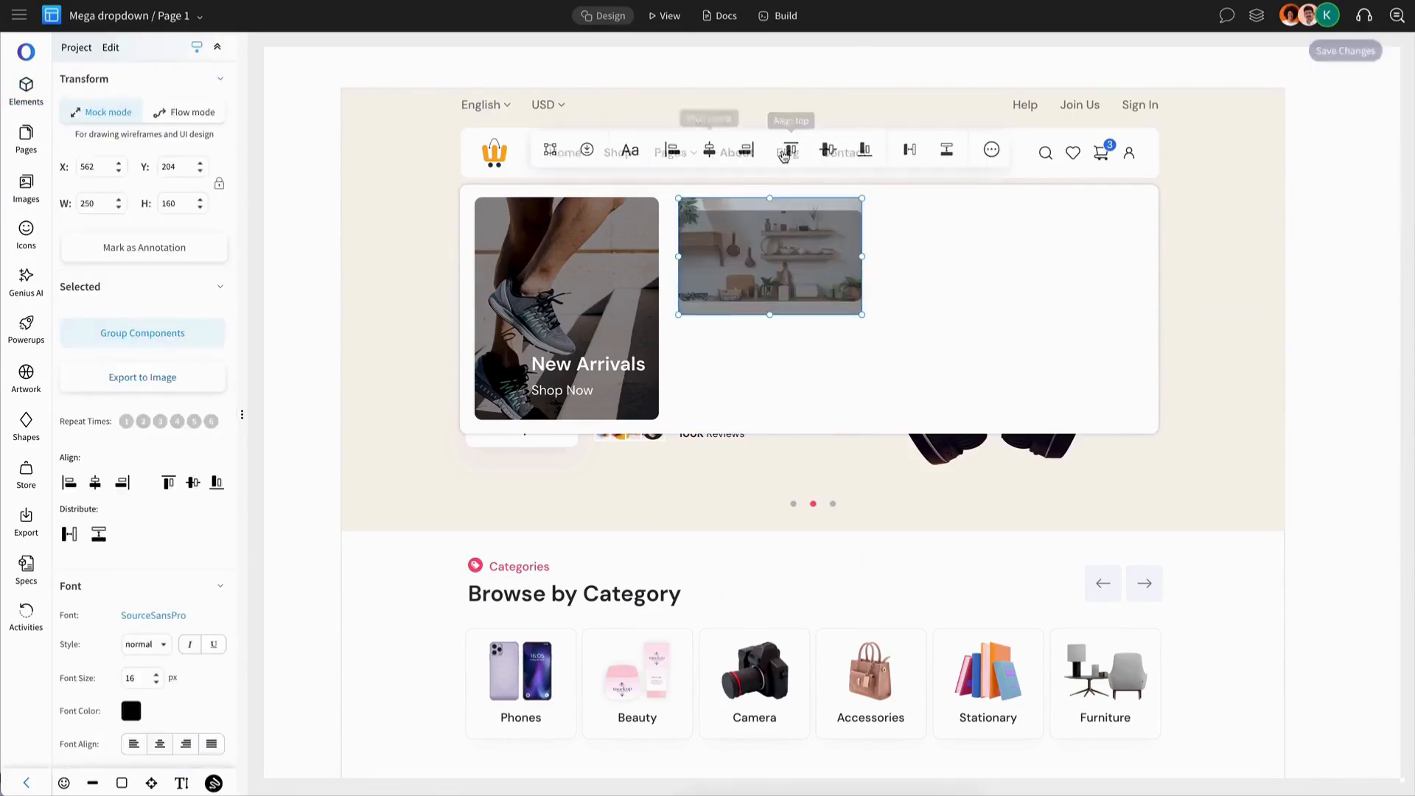
key("ctrl+g")
Step: Caption the kitchen shelf tile Accessories with Shop Now, and add a matching tile with the desk supplies image below it
key("ctrl+v")
left_click(744, 256, "shift")
left_click(693, 192)
left_click(760, 337)
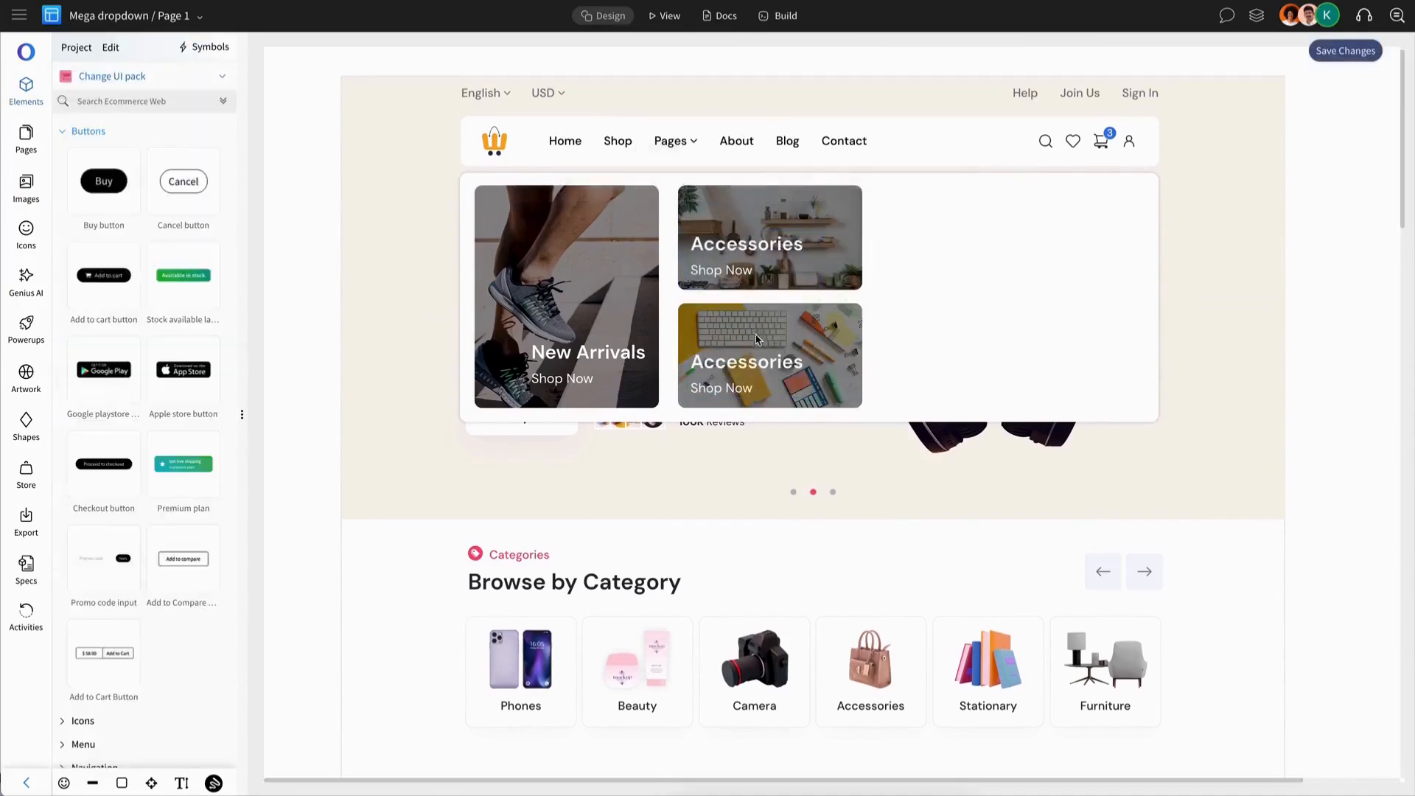
Step: Change the desk supplies tile's heading to Workspace
double_click(760, 369)
double_click(761, 369)
type("Workspace")
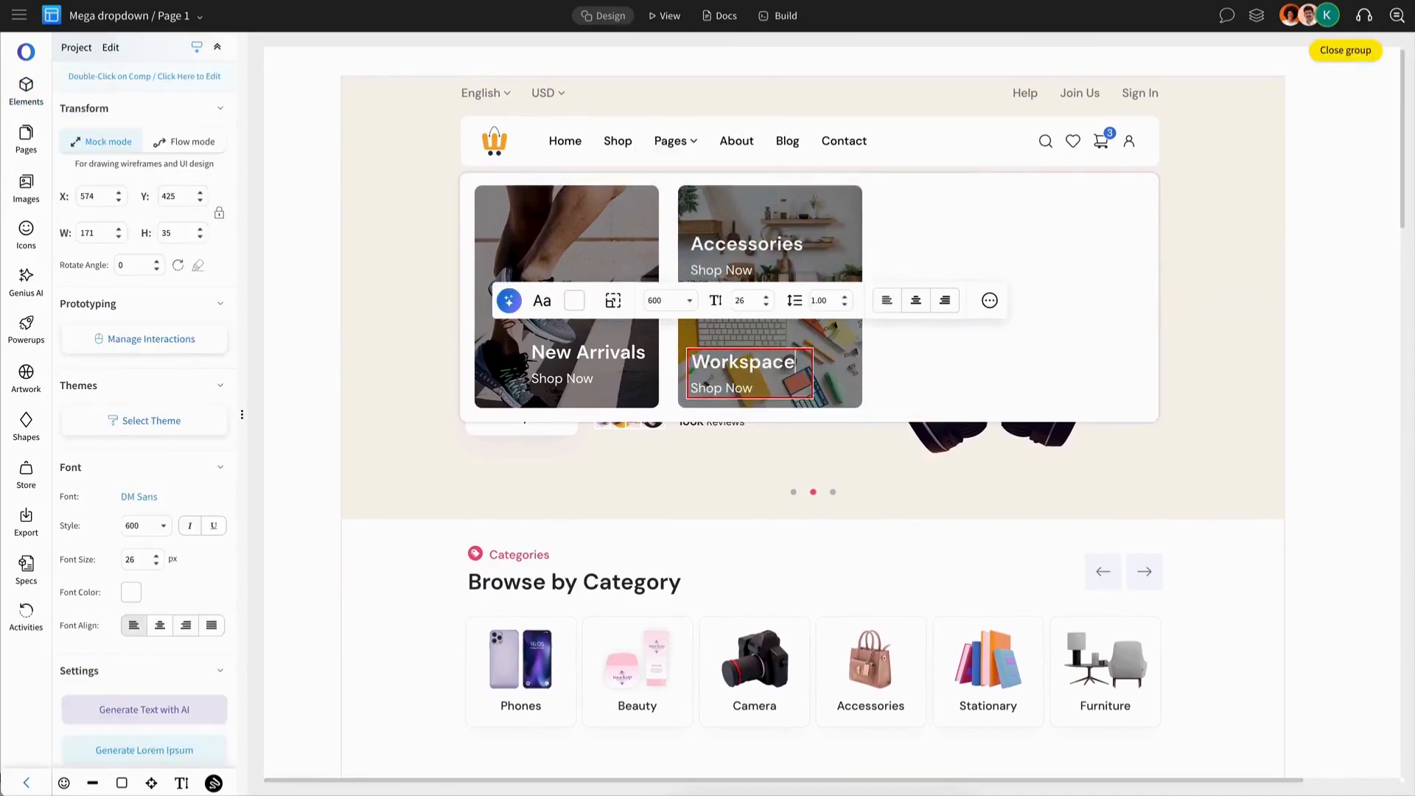
Step: Nudge the Shop Now captions in the Workspace and Accessories tiles up slightly, closer to their headings
key("Escape")
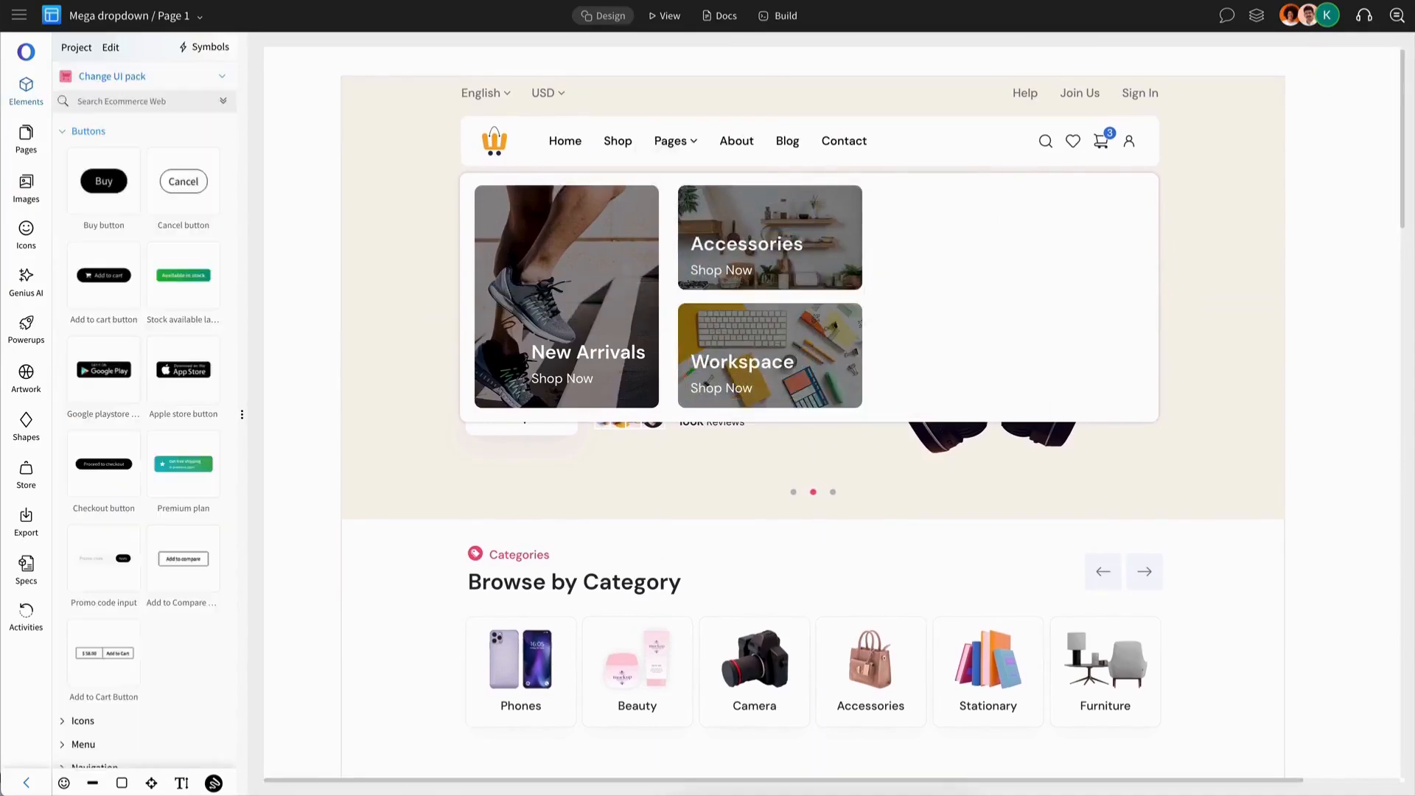
double_click(747, 390)
key("Up")
key("Up")
key("Up")
key("Up")
key("Escape")
double_click(734, 277)
key("Up")
key("Up")
key("Up")
key("Up")
key("Escape")
Step: Nudge the Shop Now caption in the New Arrivals tile up slightly, closer to its heading
double_click(590, 380)
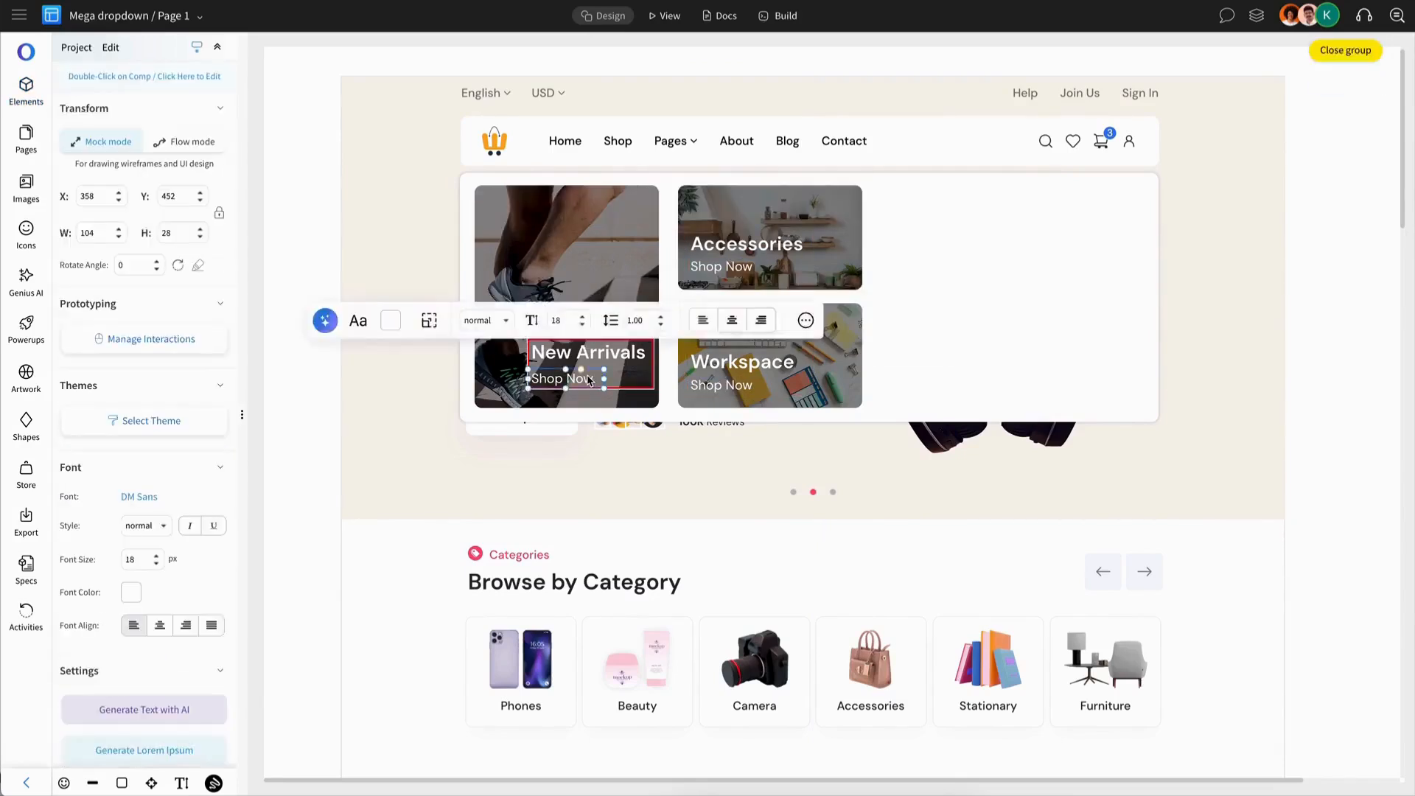
key("Up")
key("Up")
key("Up")
key("Up")
key("Escape")
Step: Move the Accessories and Workspace tiles together closer to the New Arrivals tile, at X 555
left_click(790, 337)
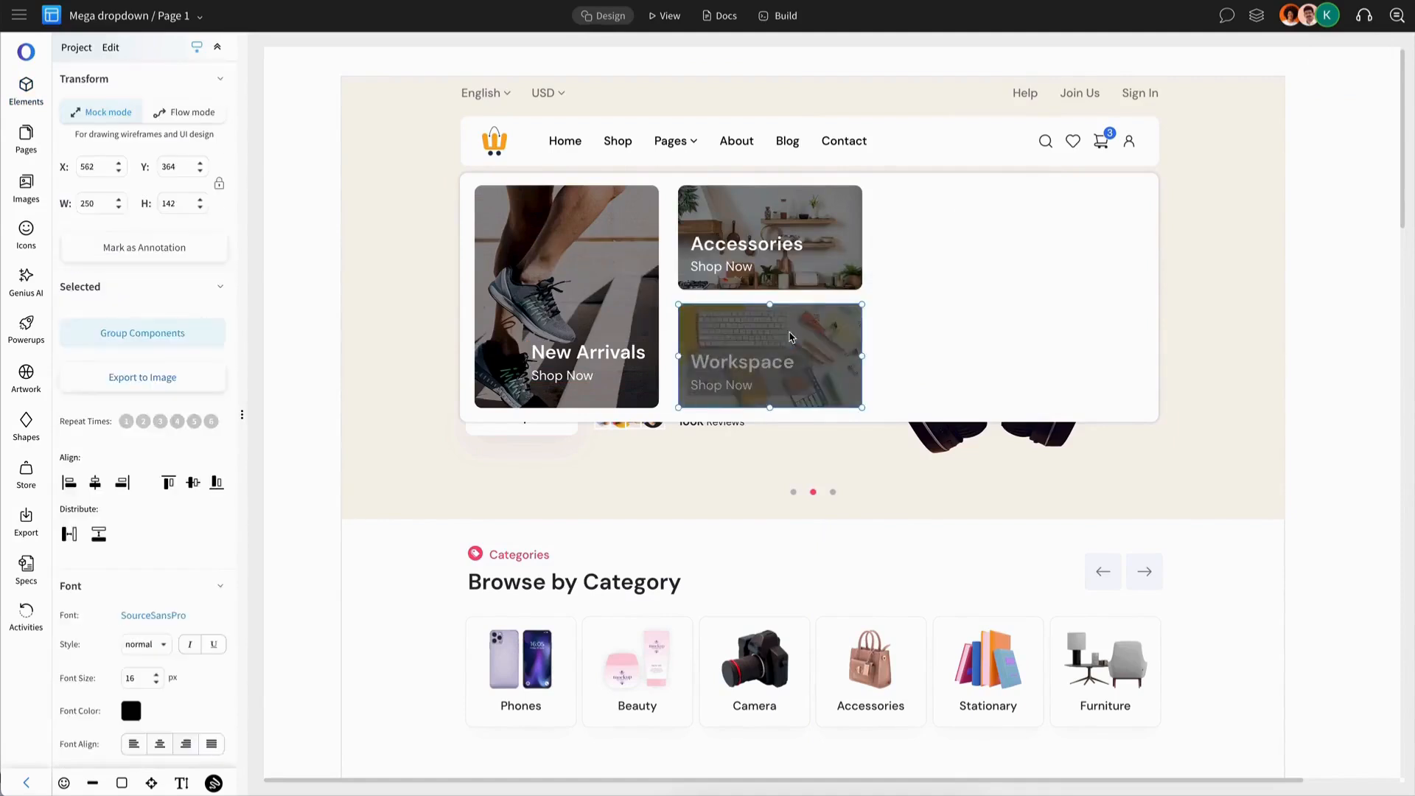
key("Escape")
left_click(601, 292)
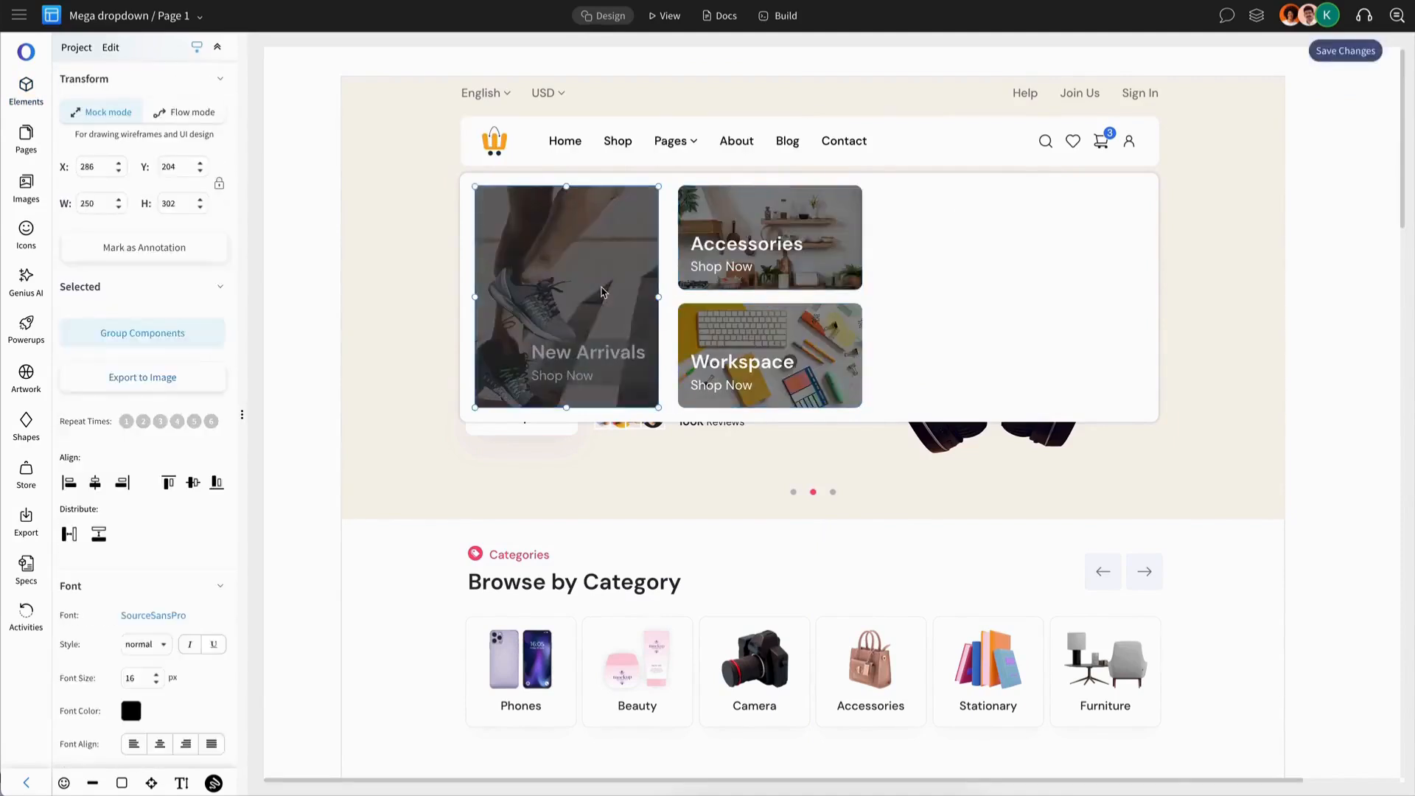
key("Escape")
scroll(797, 325, "up", 1)
left_click_drag(792, 362, 787, 363)
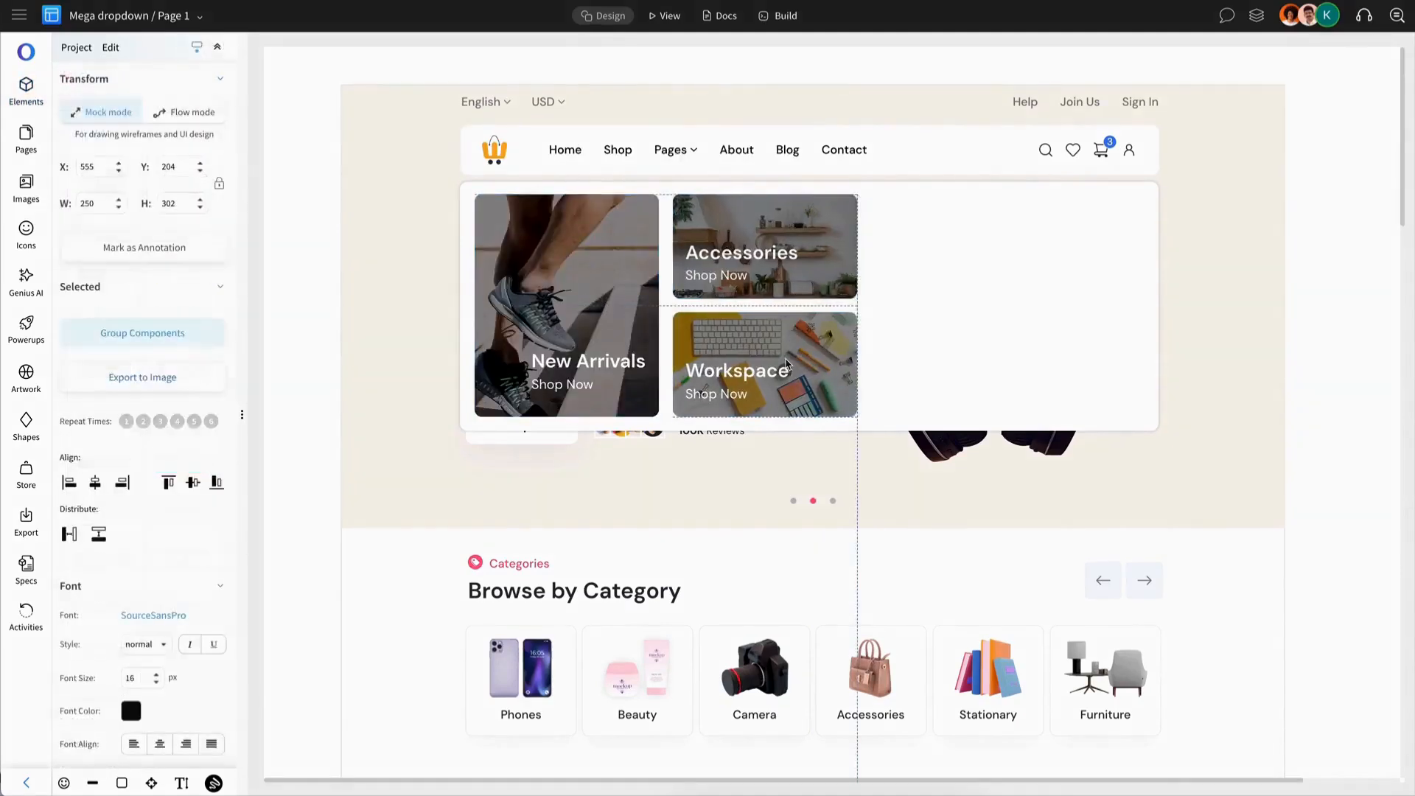
key("Escape")
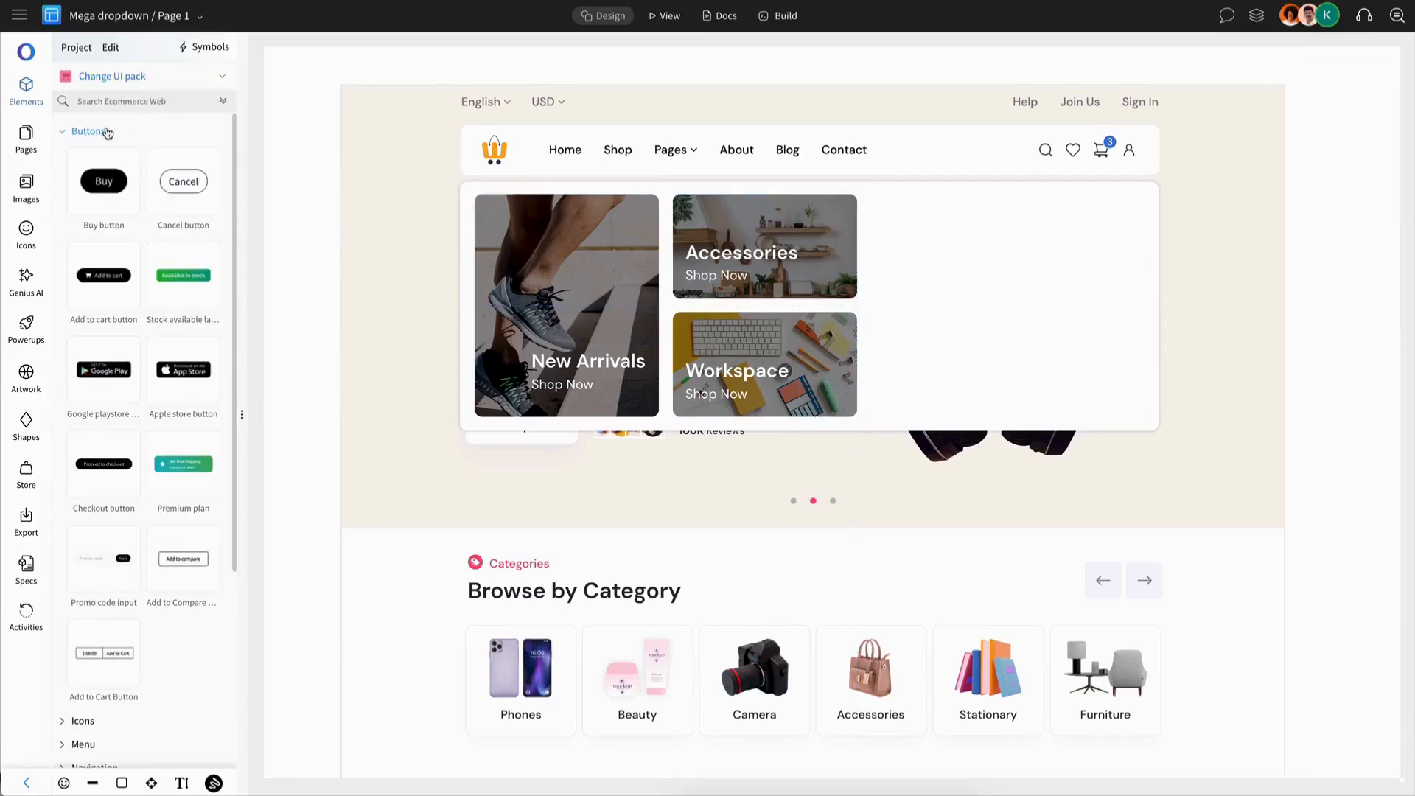
Step: Add a List menu element to the dropdown panel's empty area, beside the upper part of the Accessories tile
left_click(105, 132)
left_click(88, 186)
left_click_drag(104, 221, 931, 249)
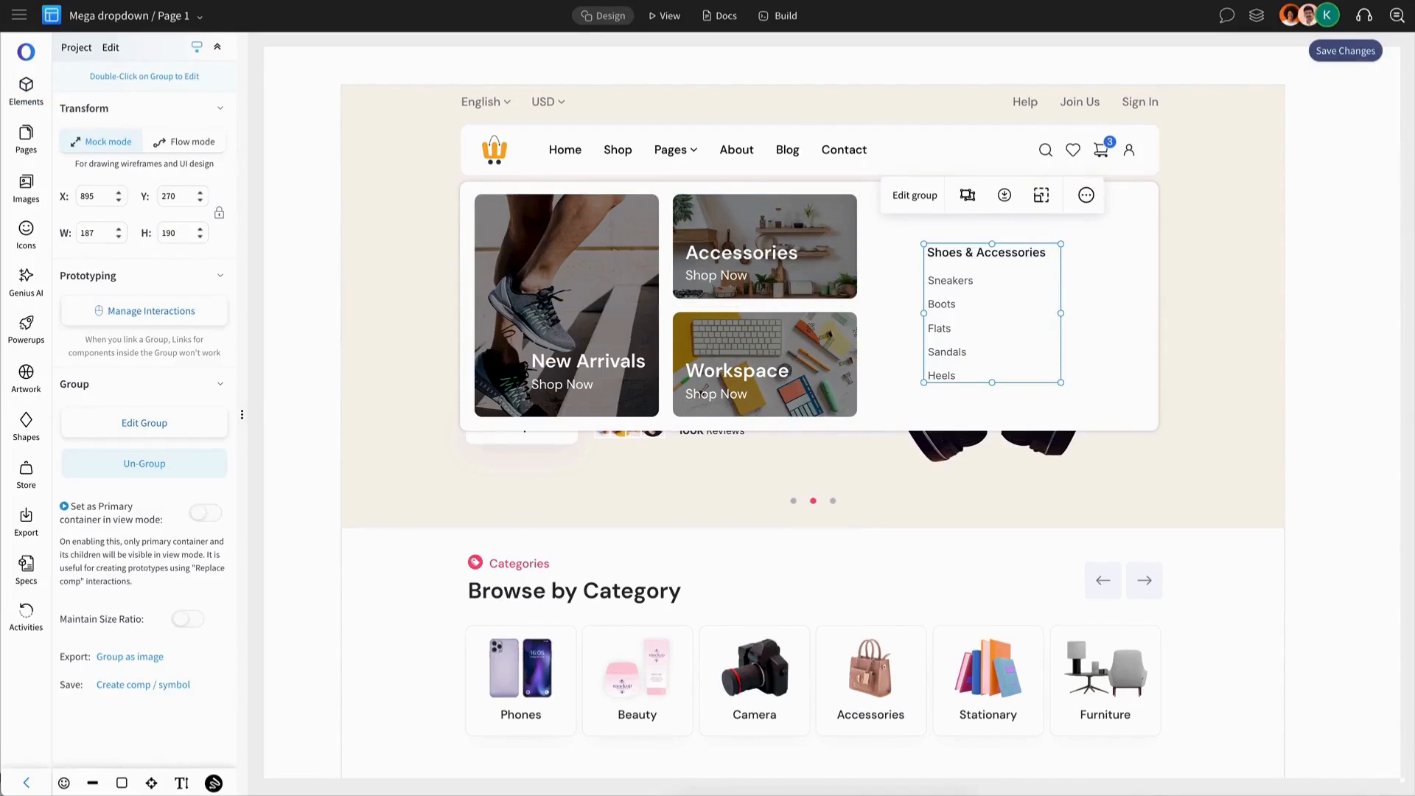
left_click_drag(983, 260, 933, 212)
key("Escape")
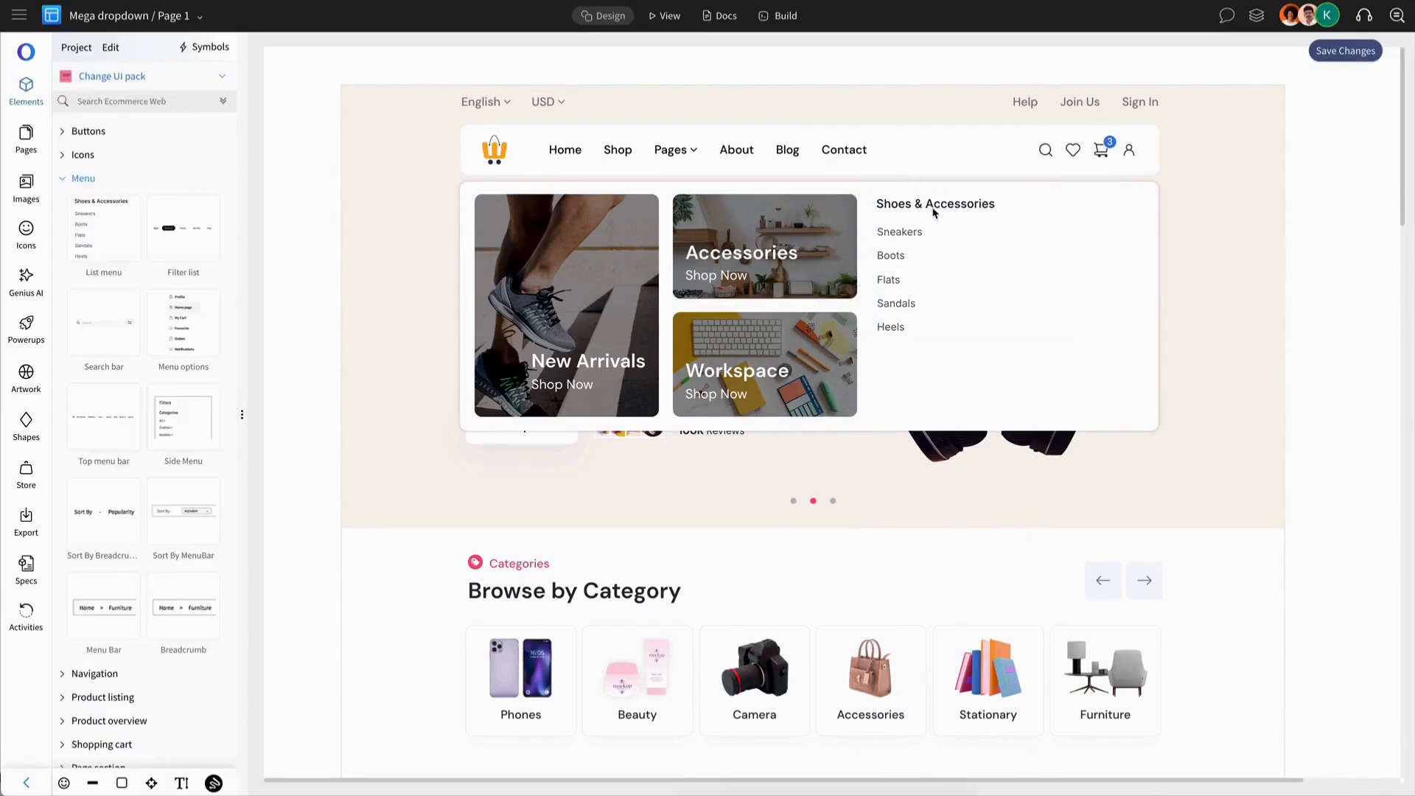
Step: Place a copy of the Shoes & Accessories list below the original and change its heading to Brands
key("ctrl+v")
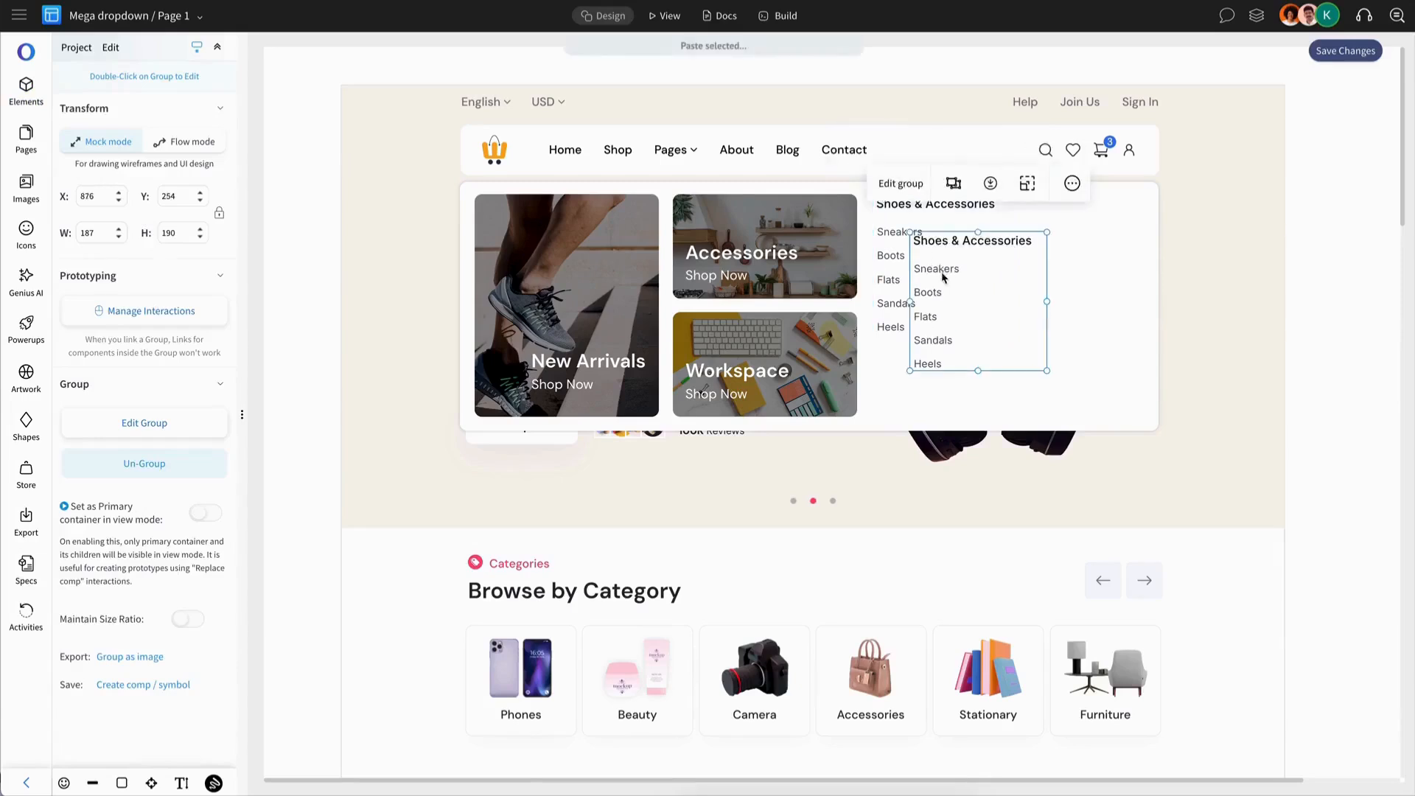
left_click_drag(945, 277, 908, 386)
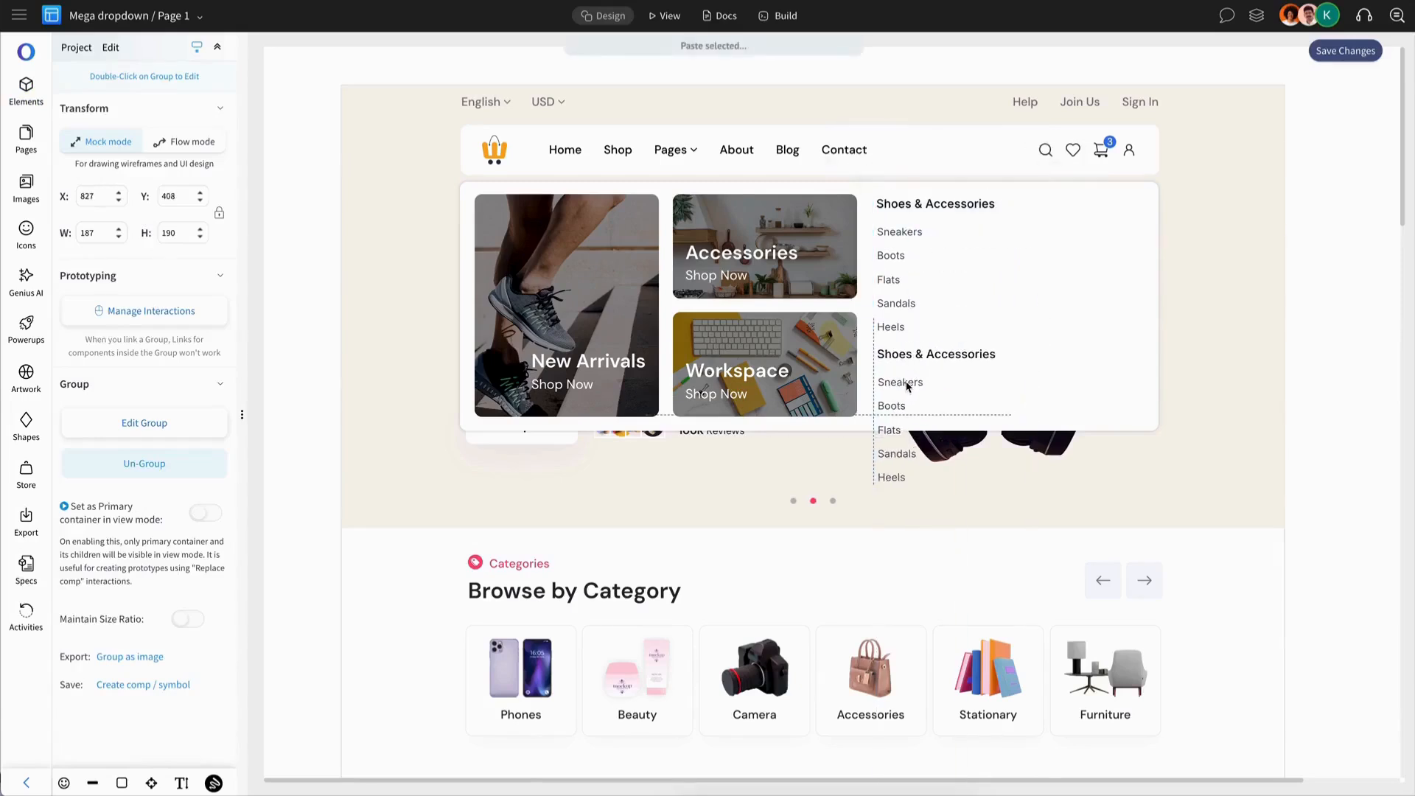
double_click(951, 355)
double_click(958, 354)
type("B")
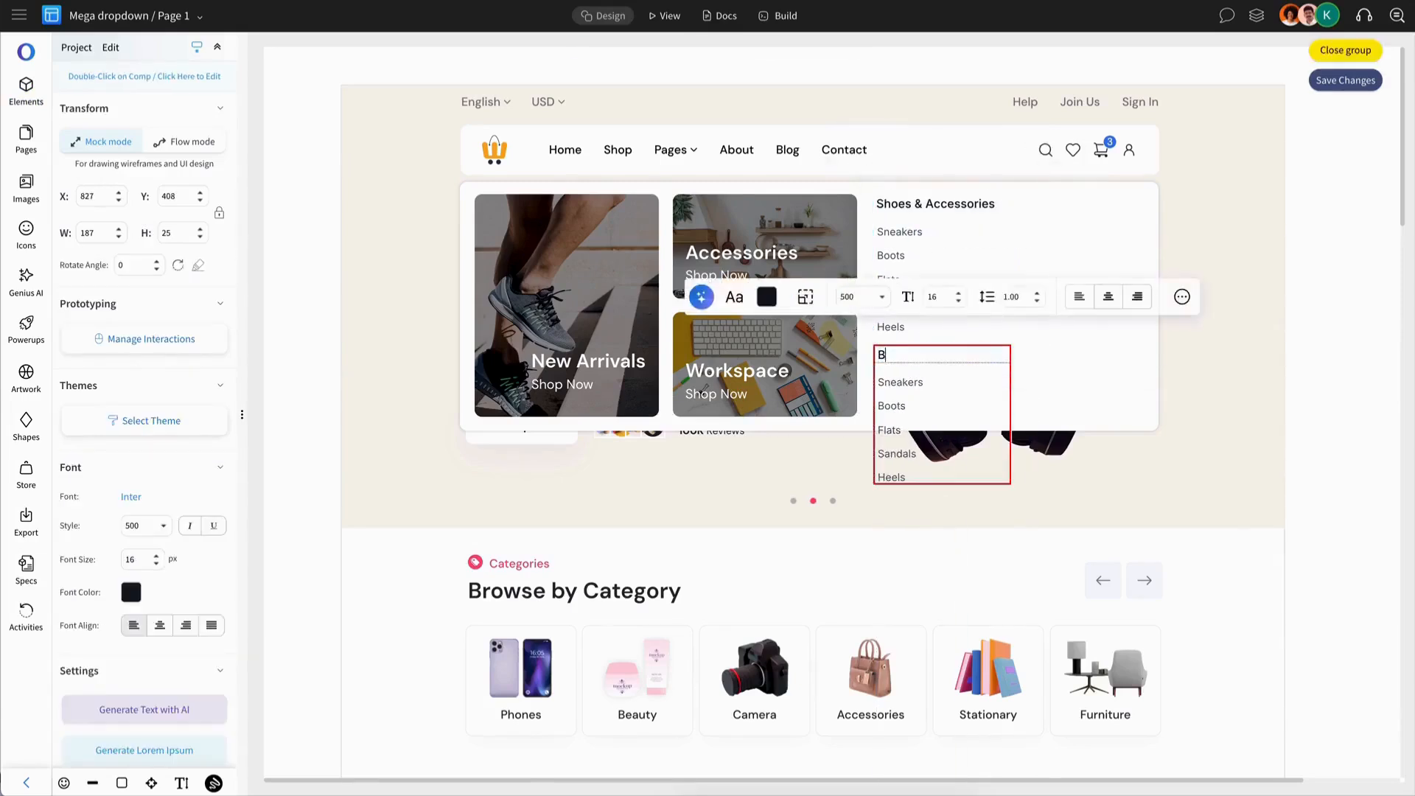
type("rands")
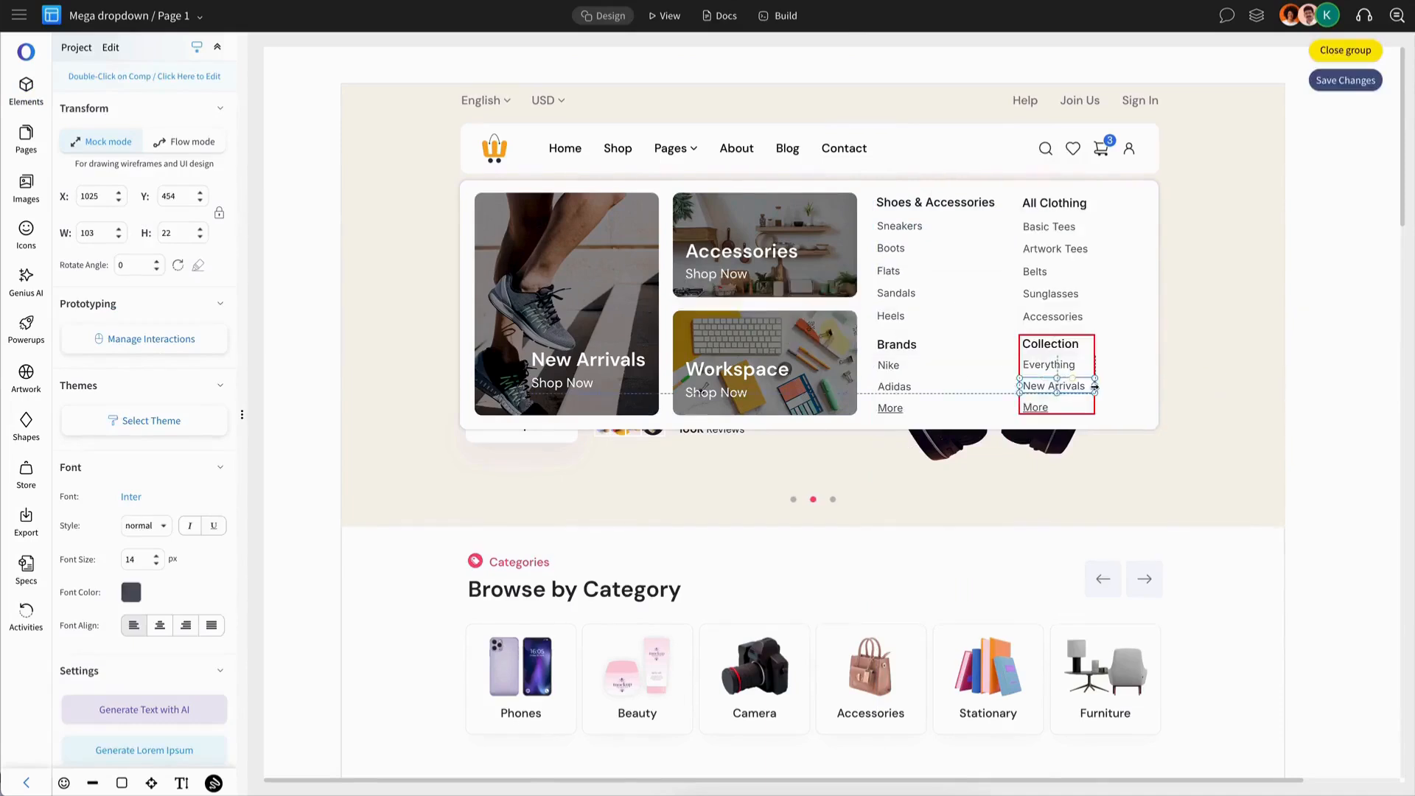
Step: Move the All Clothing and Collection lists together away from the Shoes & Accessories column, to X 1031
key("Escape")
left_click(1062, 213)
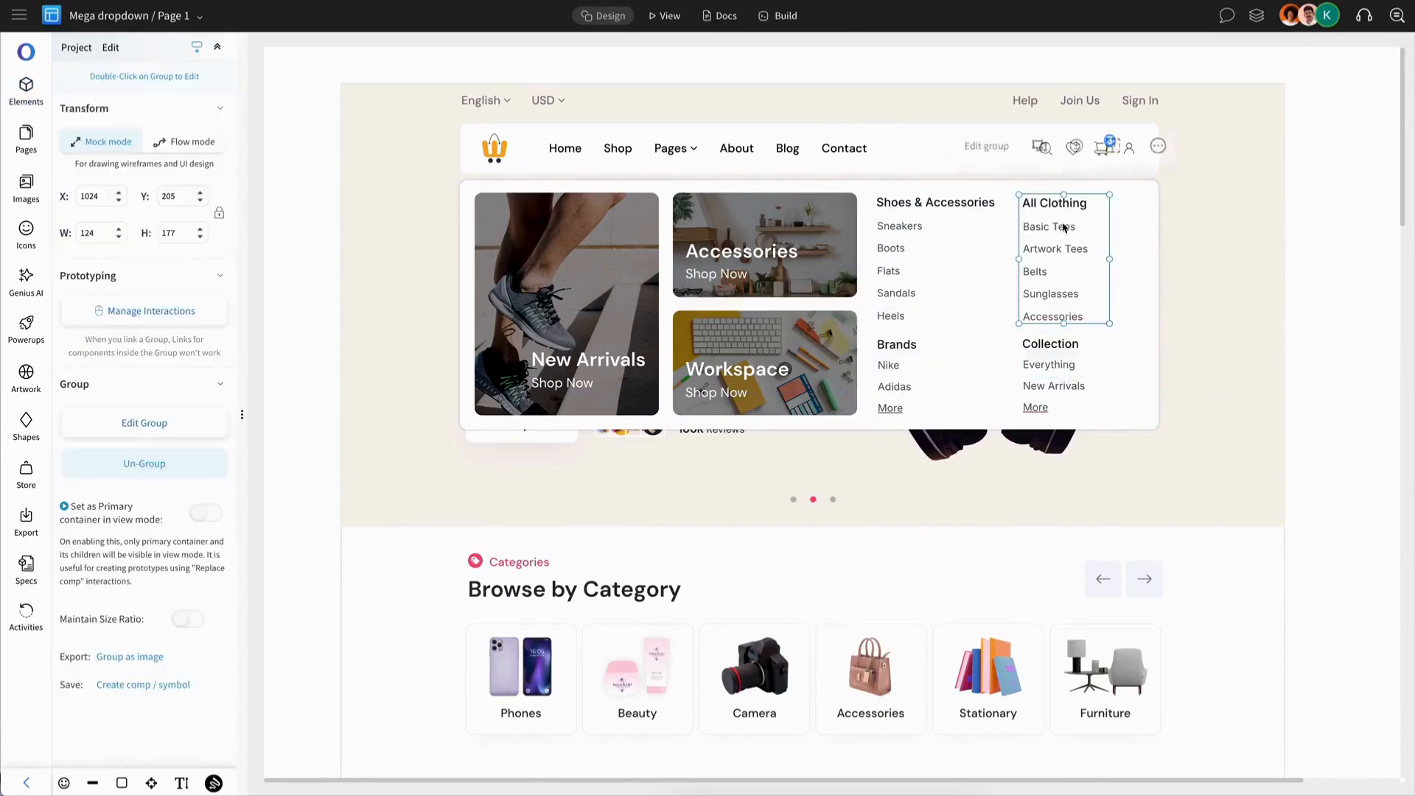
left_click(1051, 368, "shift")
key("ctrl+g")
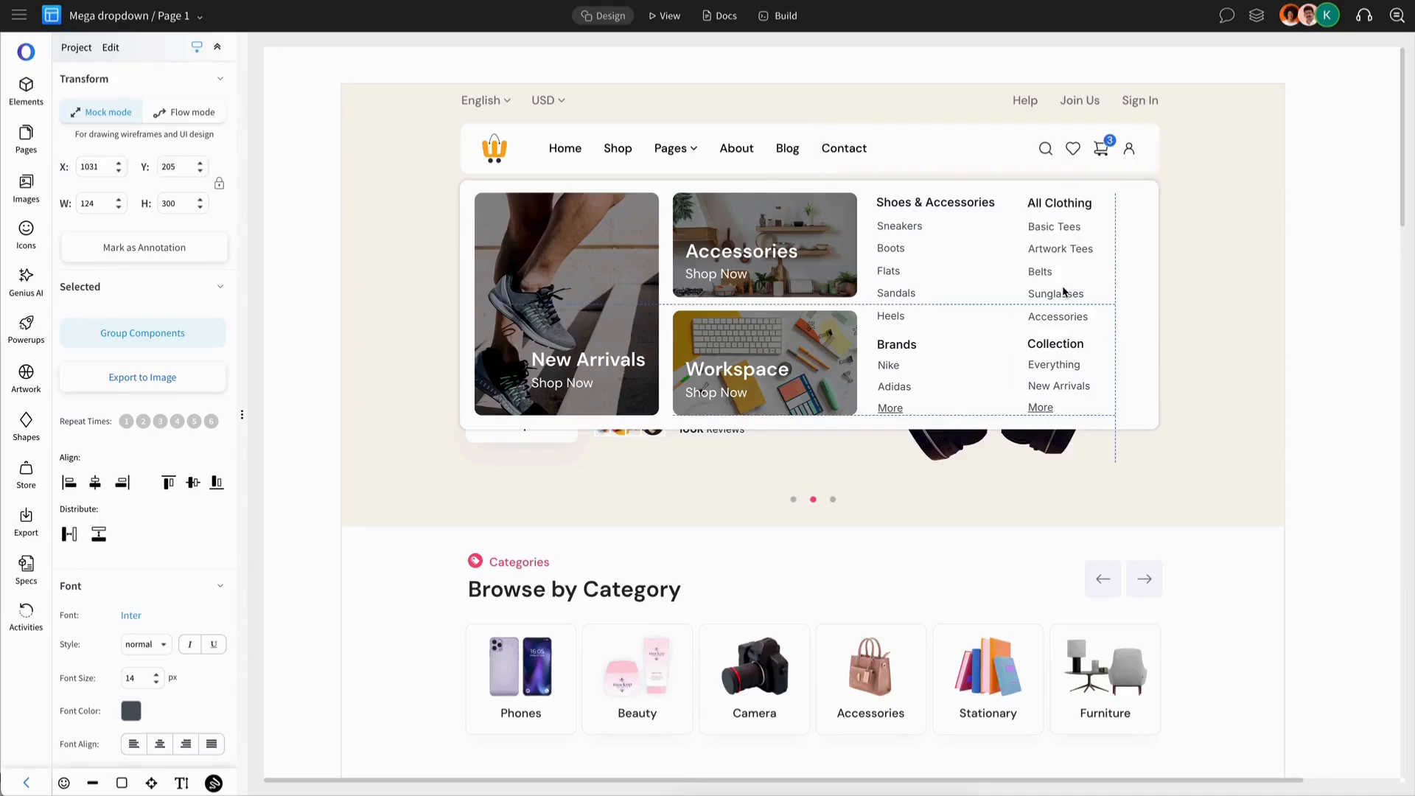
key("Escape")
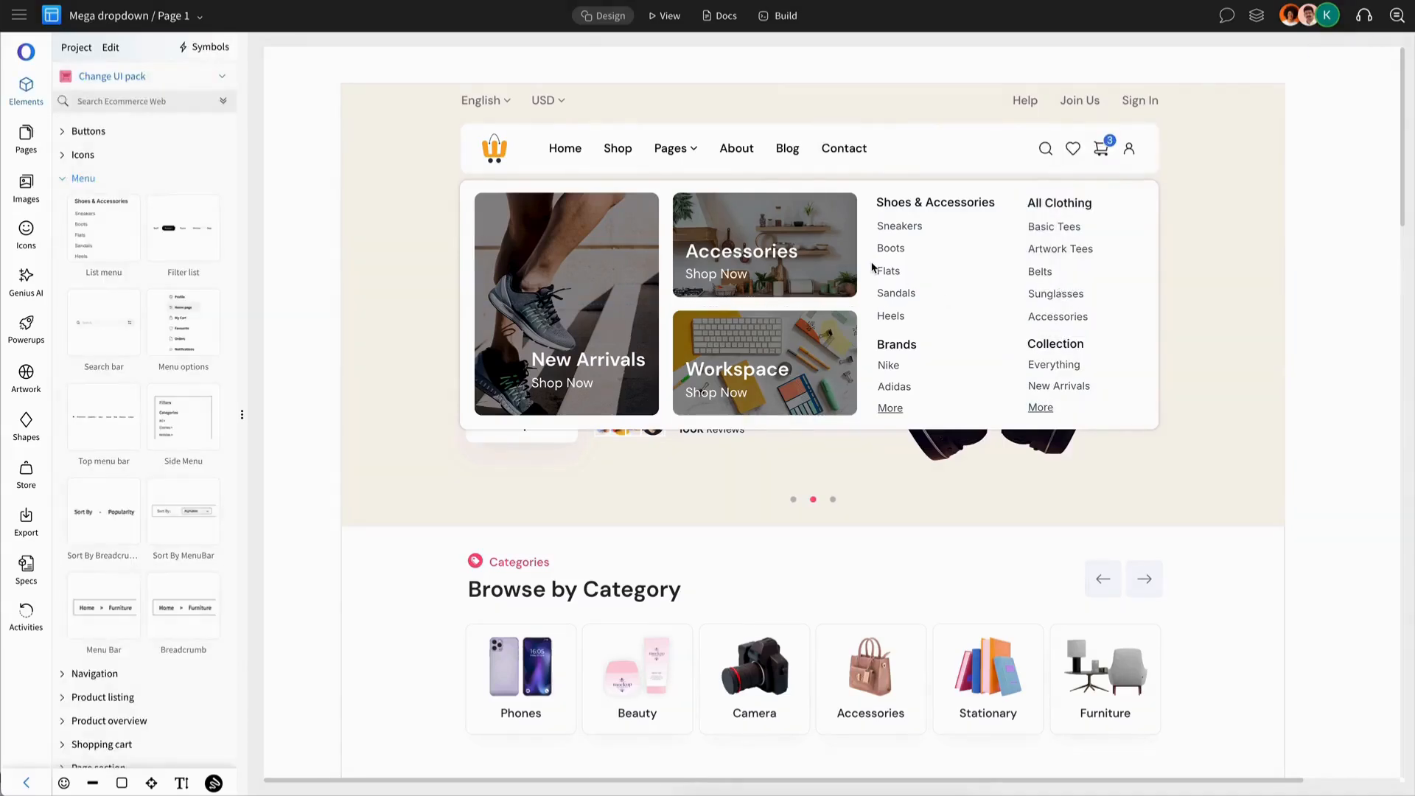
Step: Name the layer group that holds the whole dropdown panel Mega dropdown
left_click_drag(873, 265, 995, 277)
key("ctrl+z")
left_click(1257, 16)
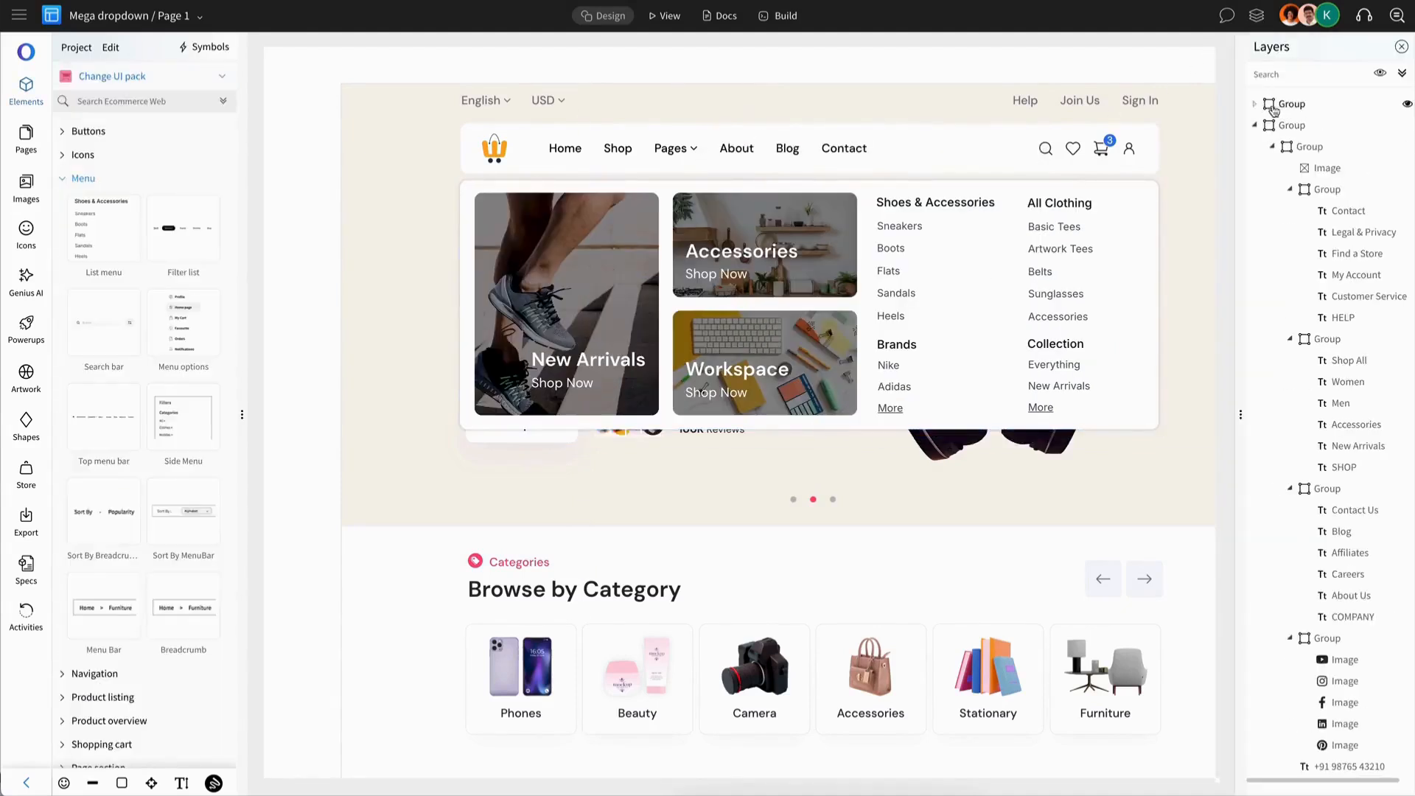
left_click(1274, 110)
double_click(1293, 107)
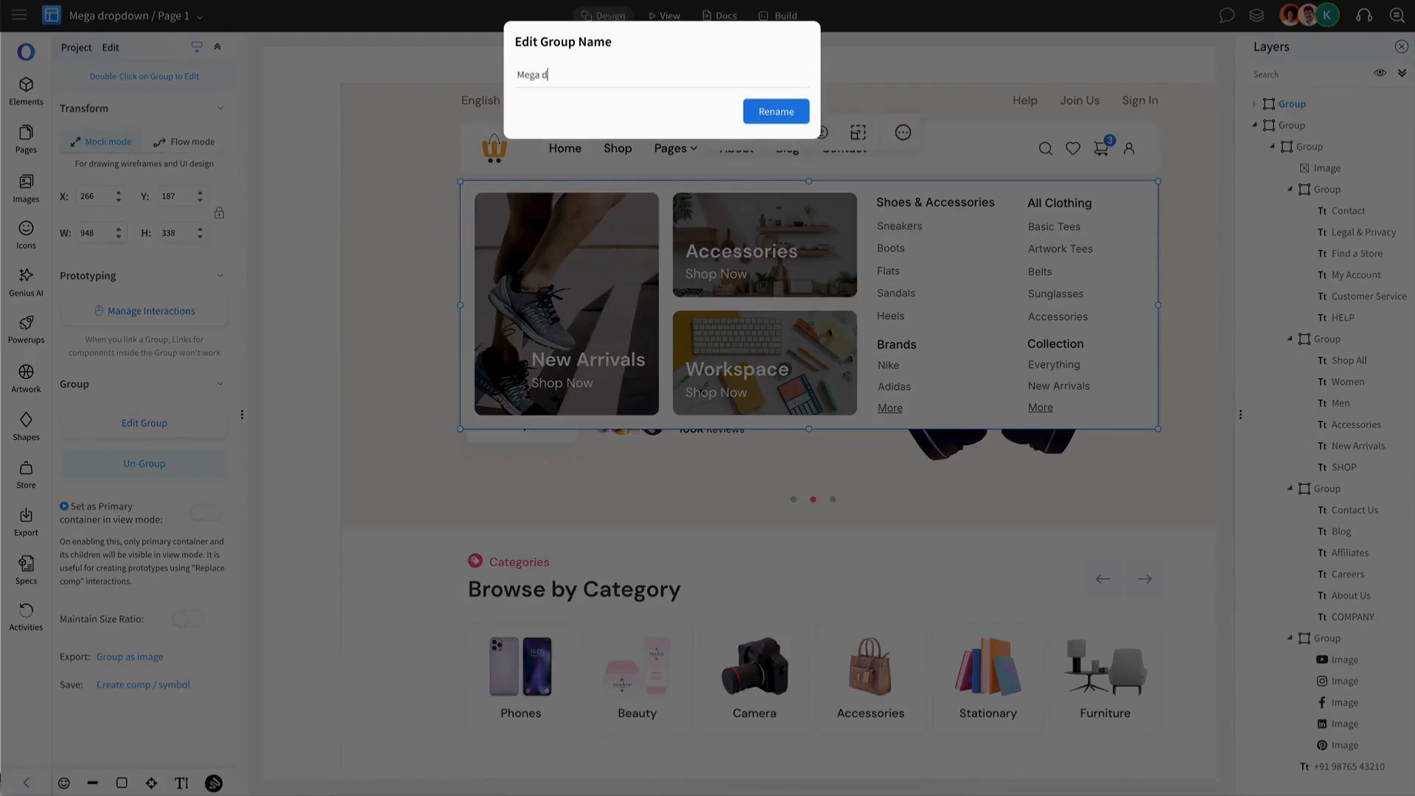
type("Mega dropdown")
key("Return")
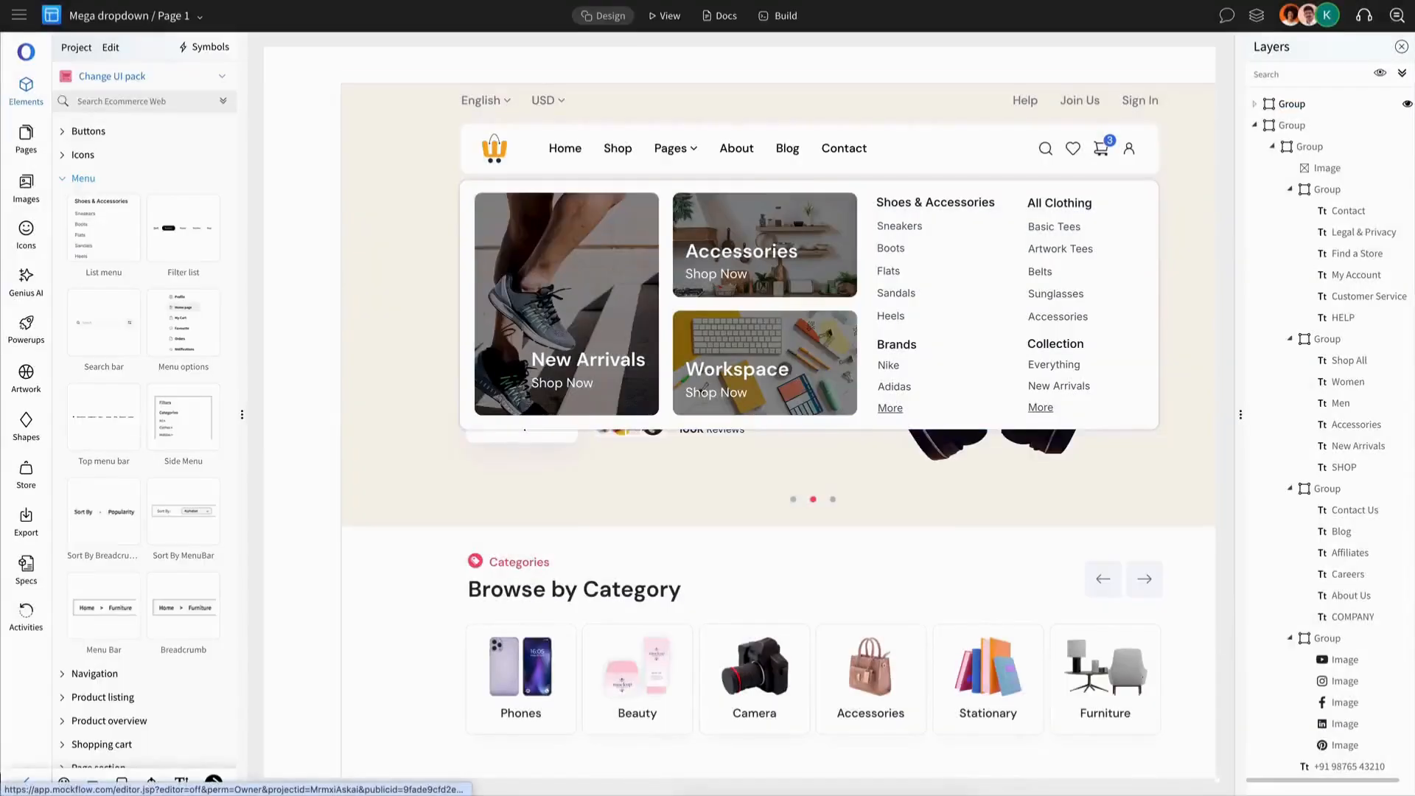
left_click(1297, 109)
double_click(1301, 109)
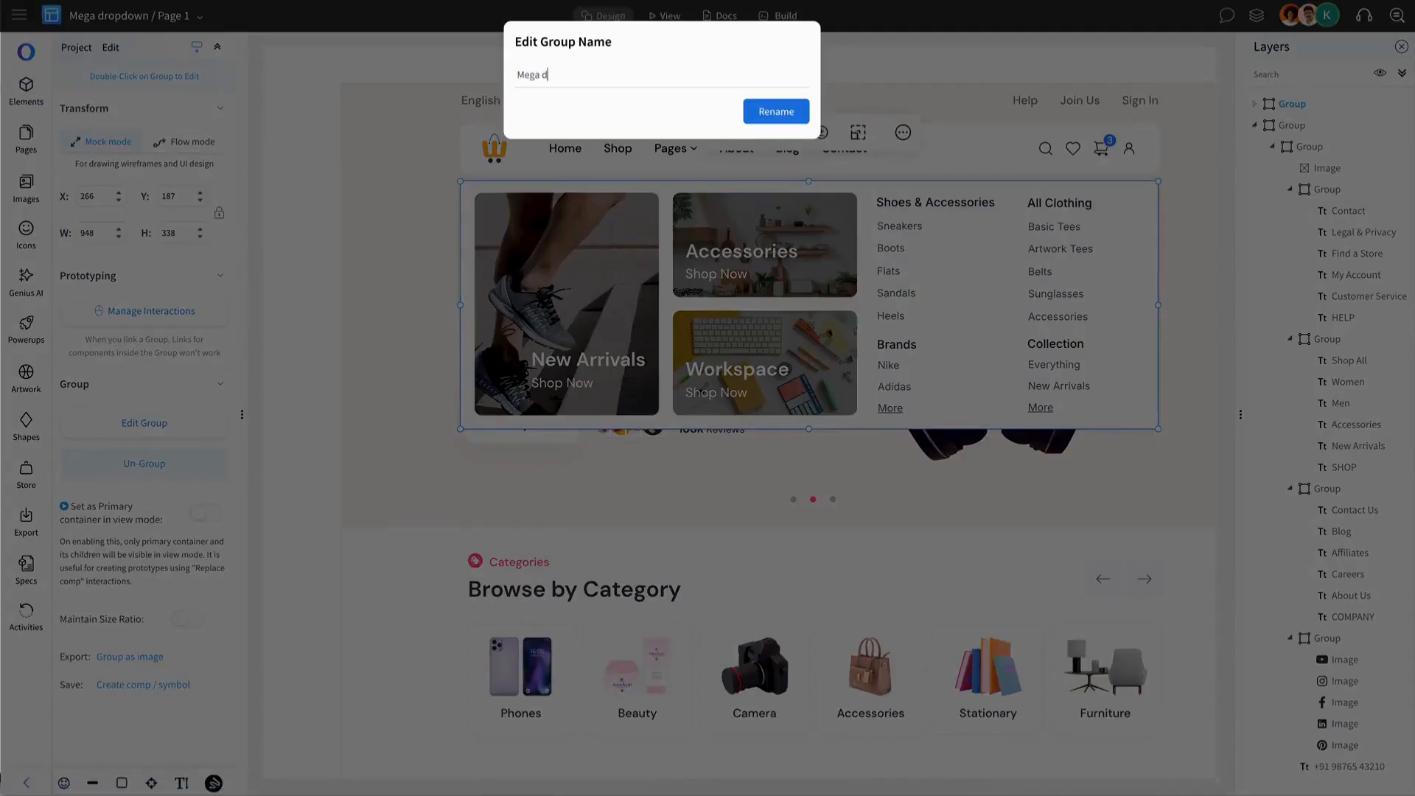
type("Mega dropdown")
key("Return")
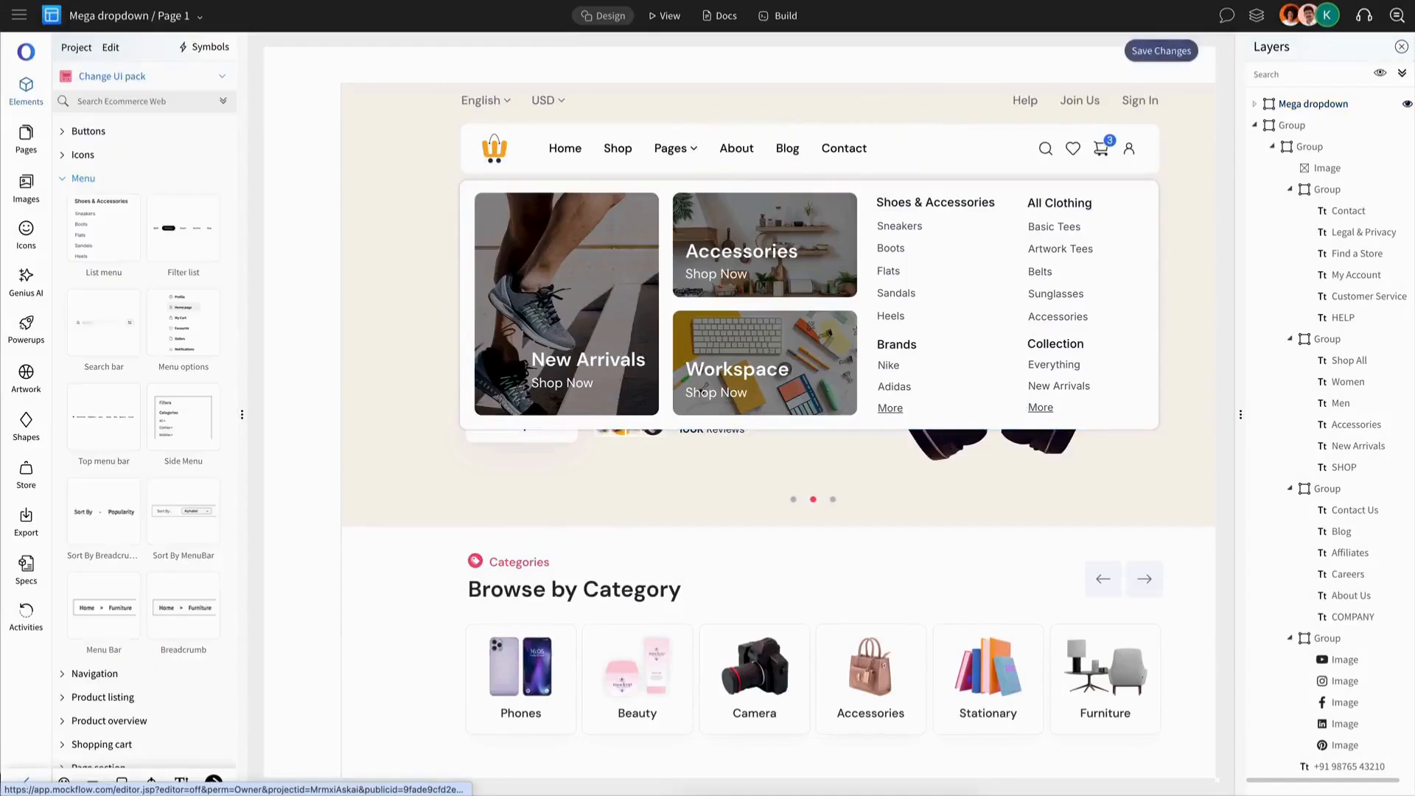
Step: Give the navigation menu's Pages item an On Mouse Click interaction that toggles the visibility of the Mega dropdown group
left_click(681, 146)
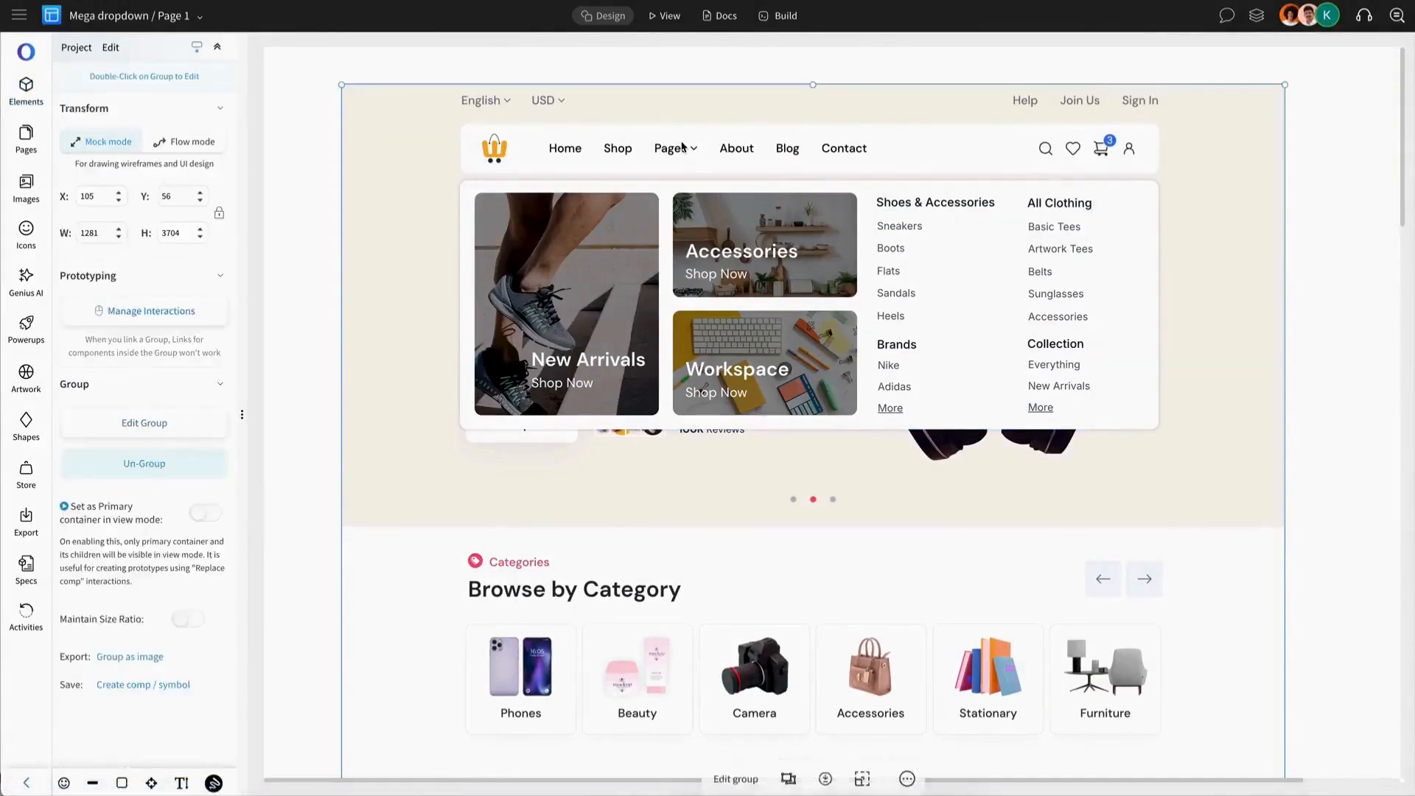
left_click(682, 147)
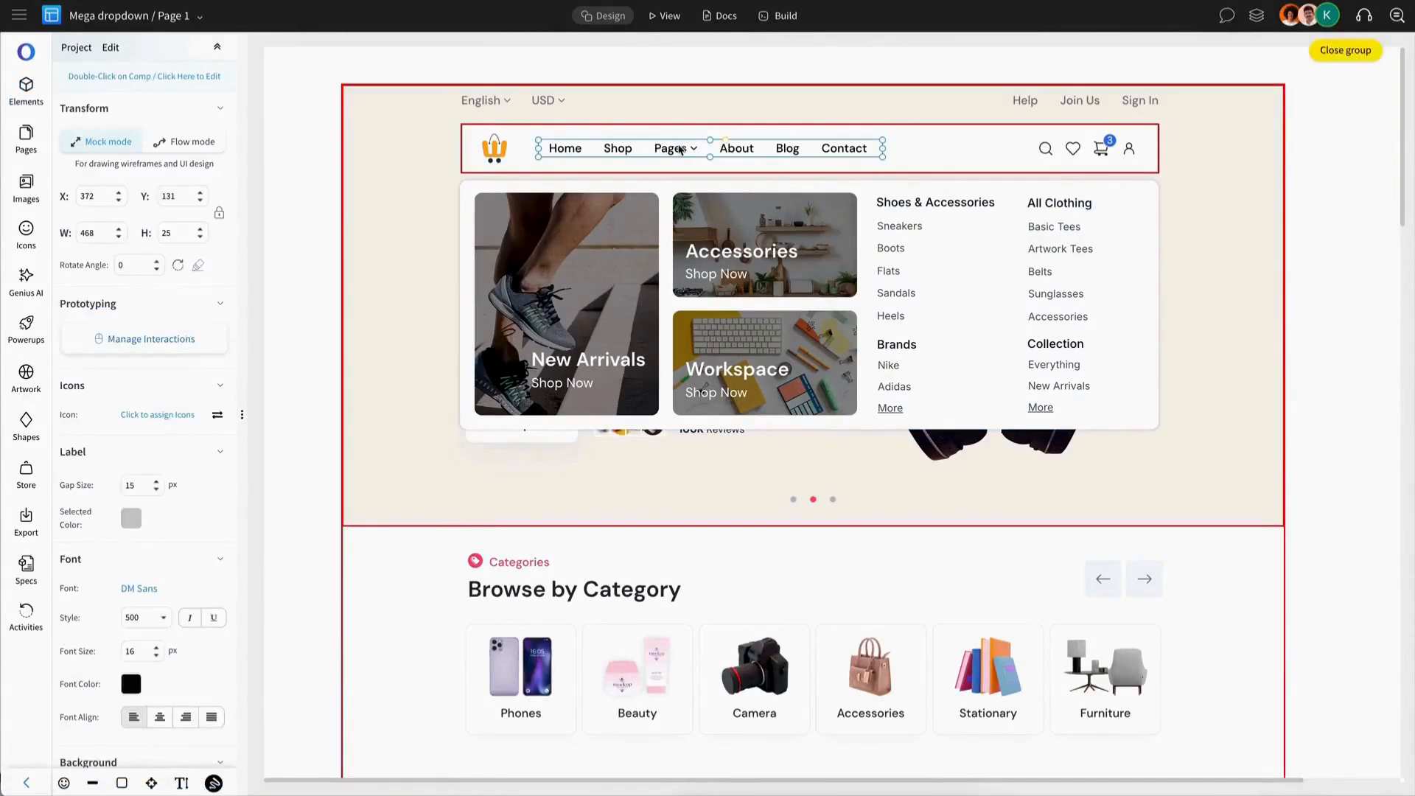
double_click(682, 148)
key("Escape")
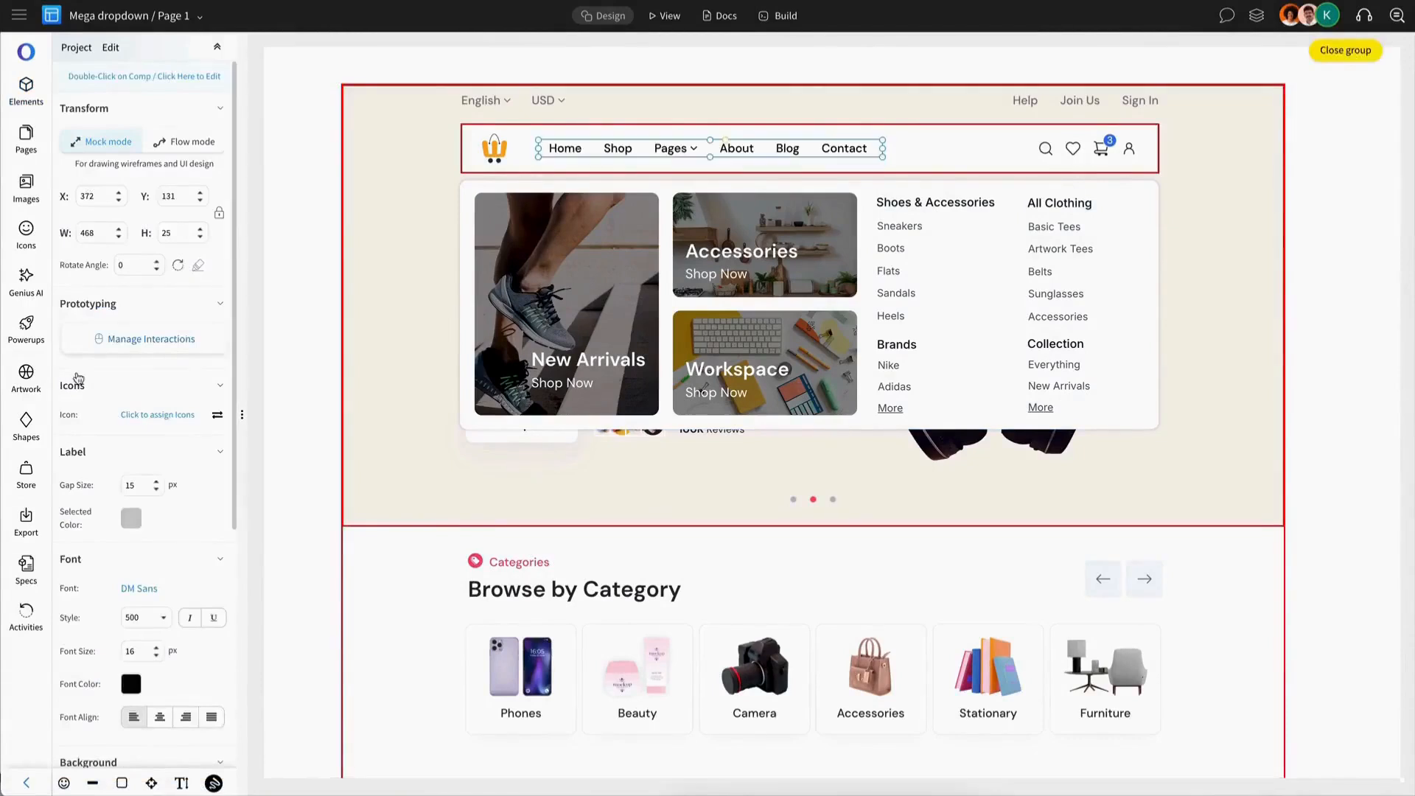
left_click(155, 339)
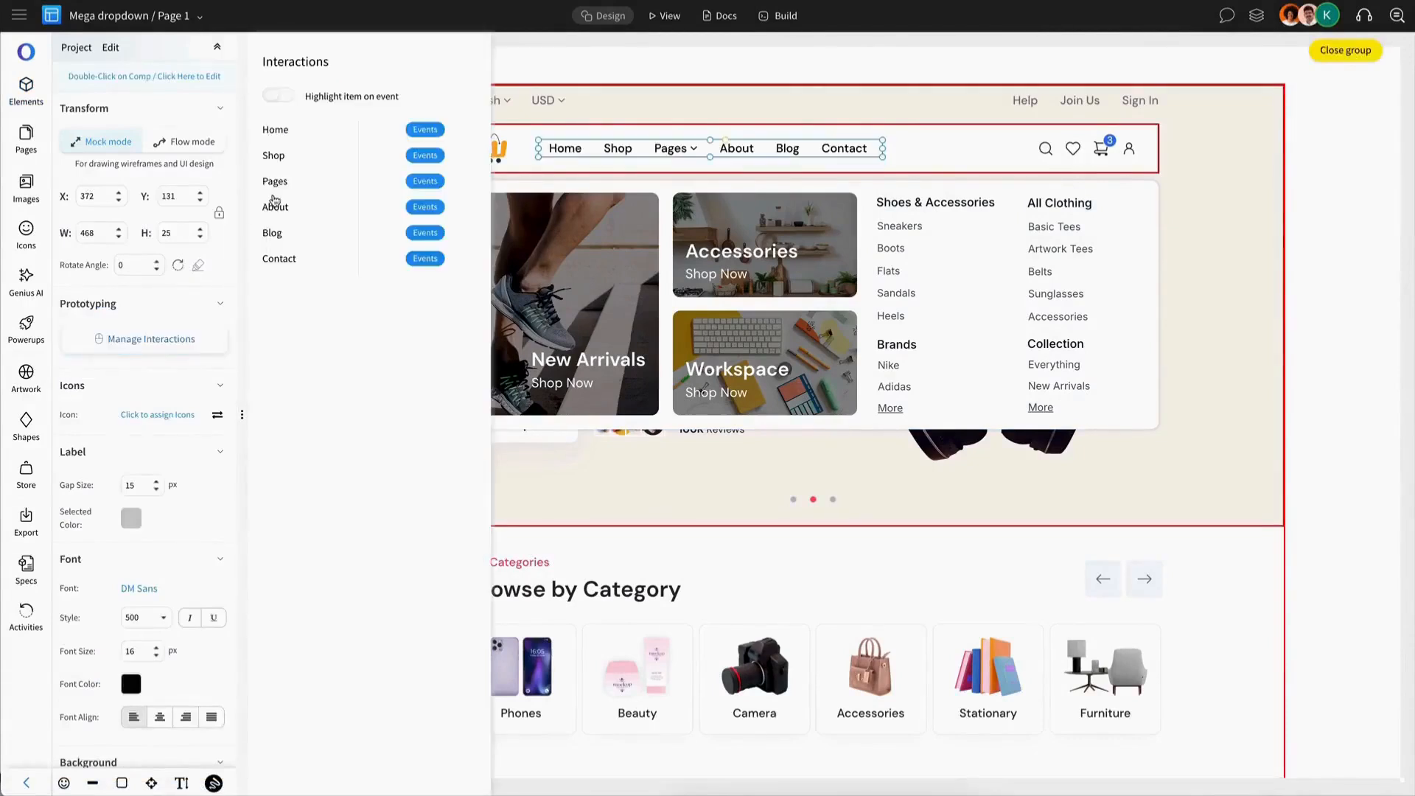
left_click(425, 181)
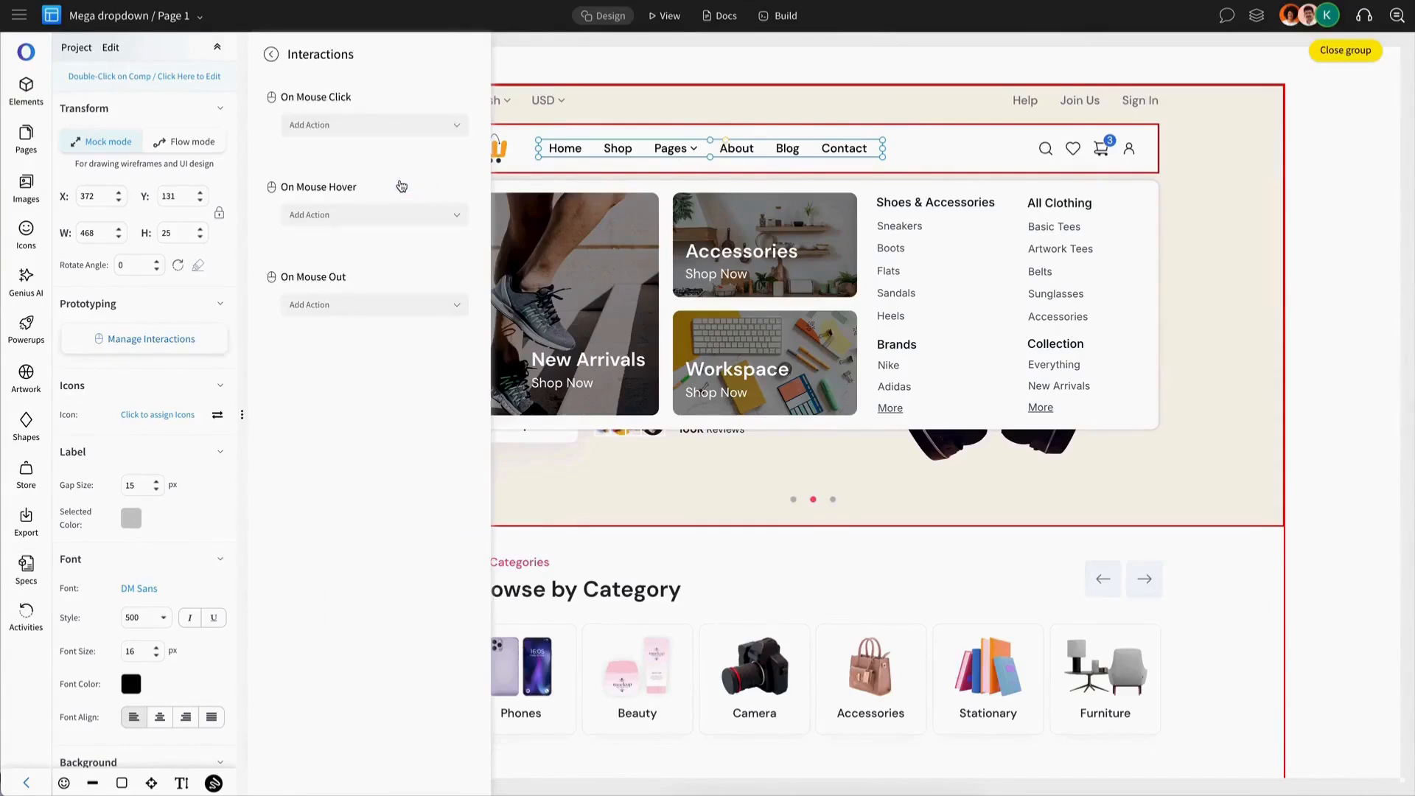
left_click(399, 130)
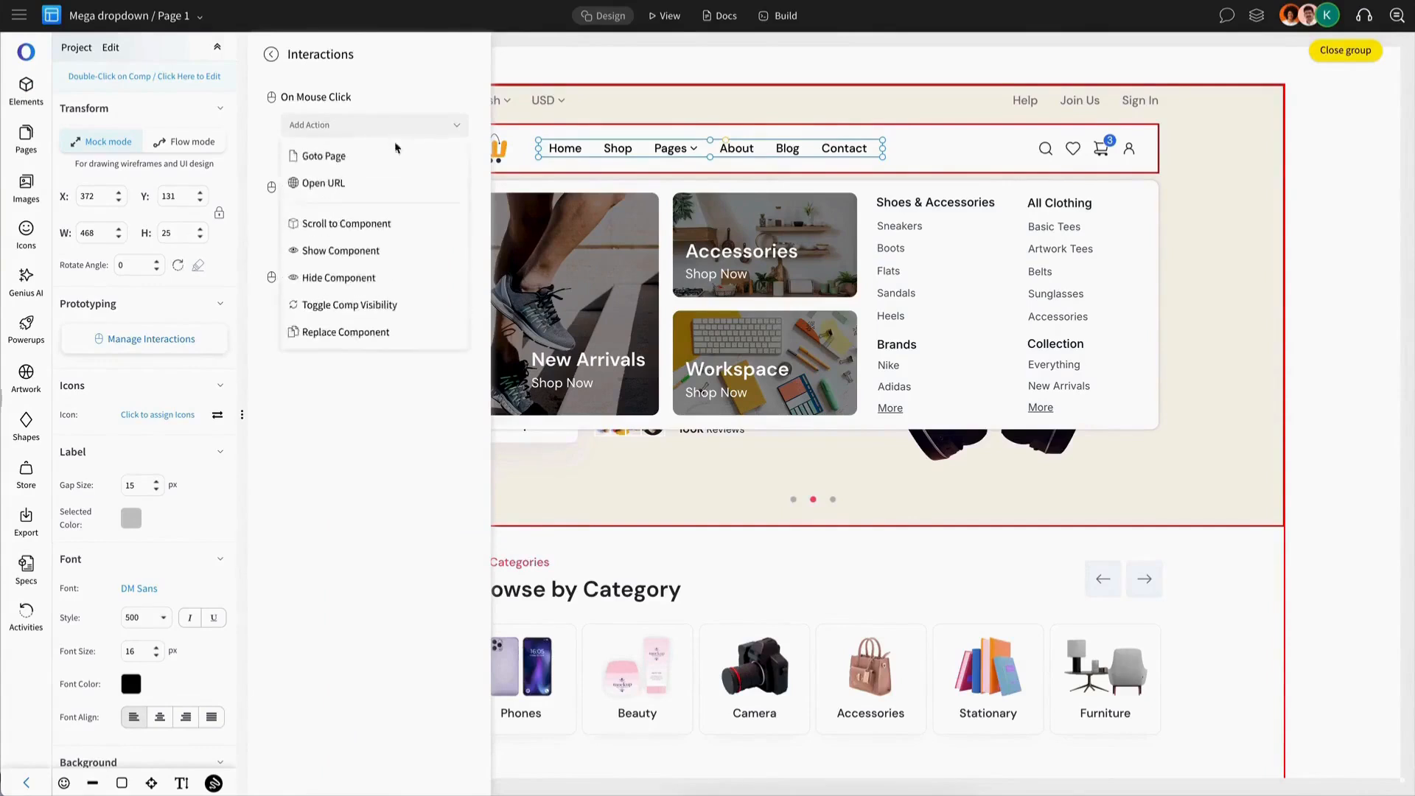
left_click(352, 294)
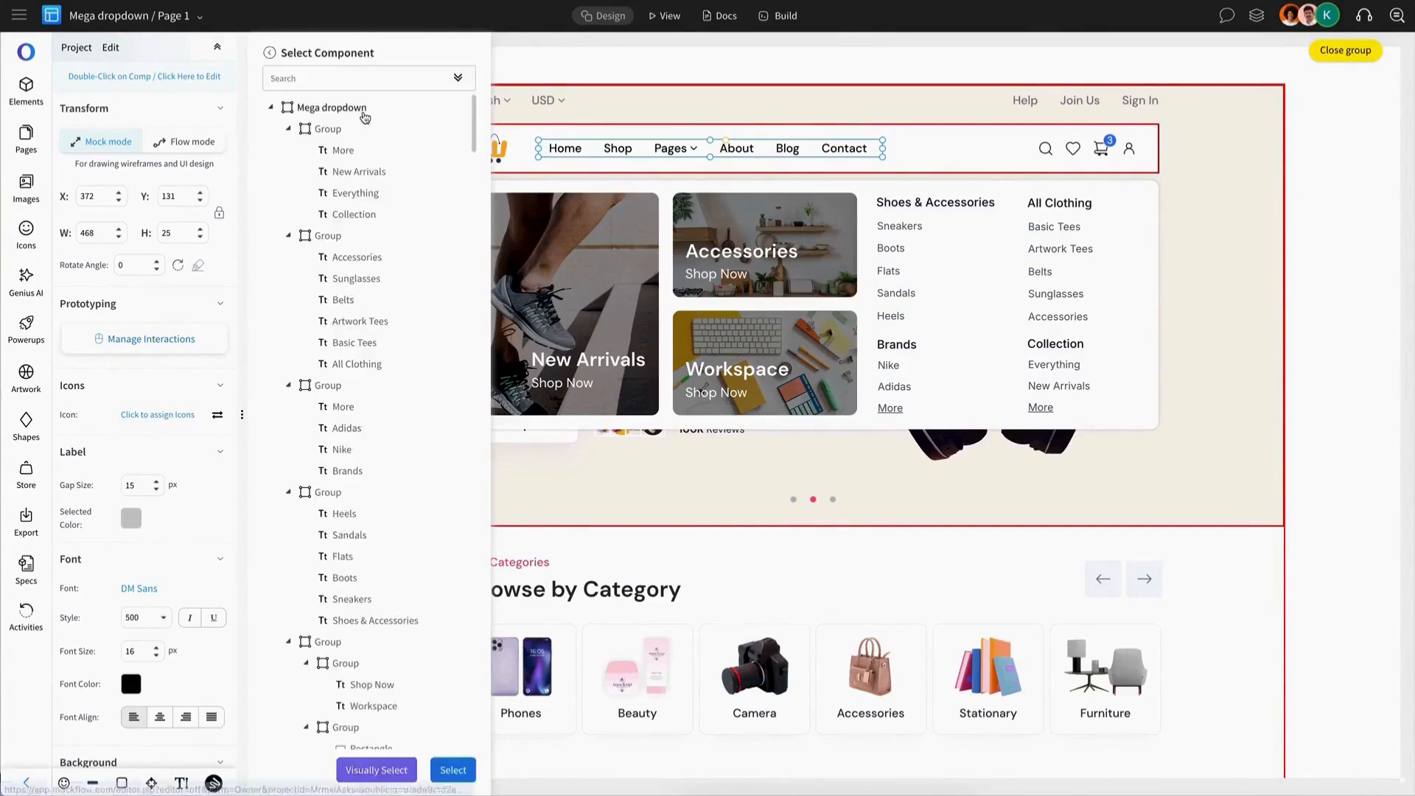
left_click(453, 769)
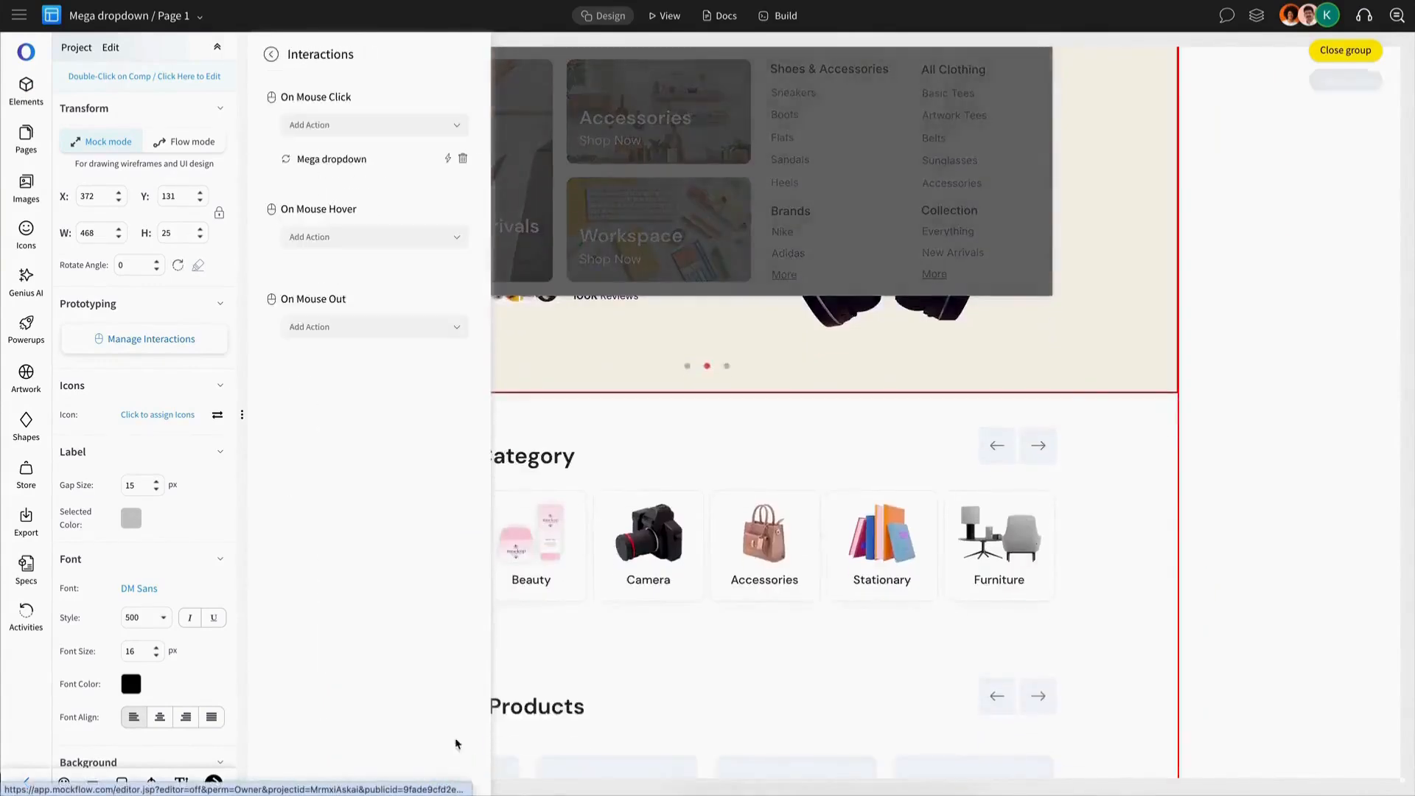
Step: Add the Rollin Down animation to the Mega dropdown toggle action and close the group being edited
left_click(447, 161)
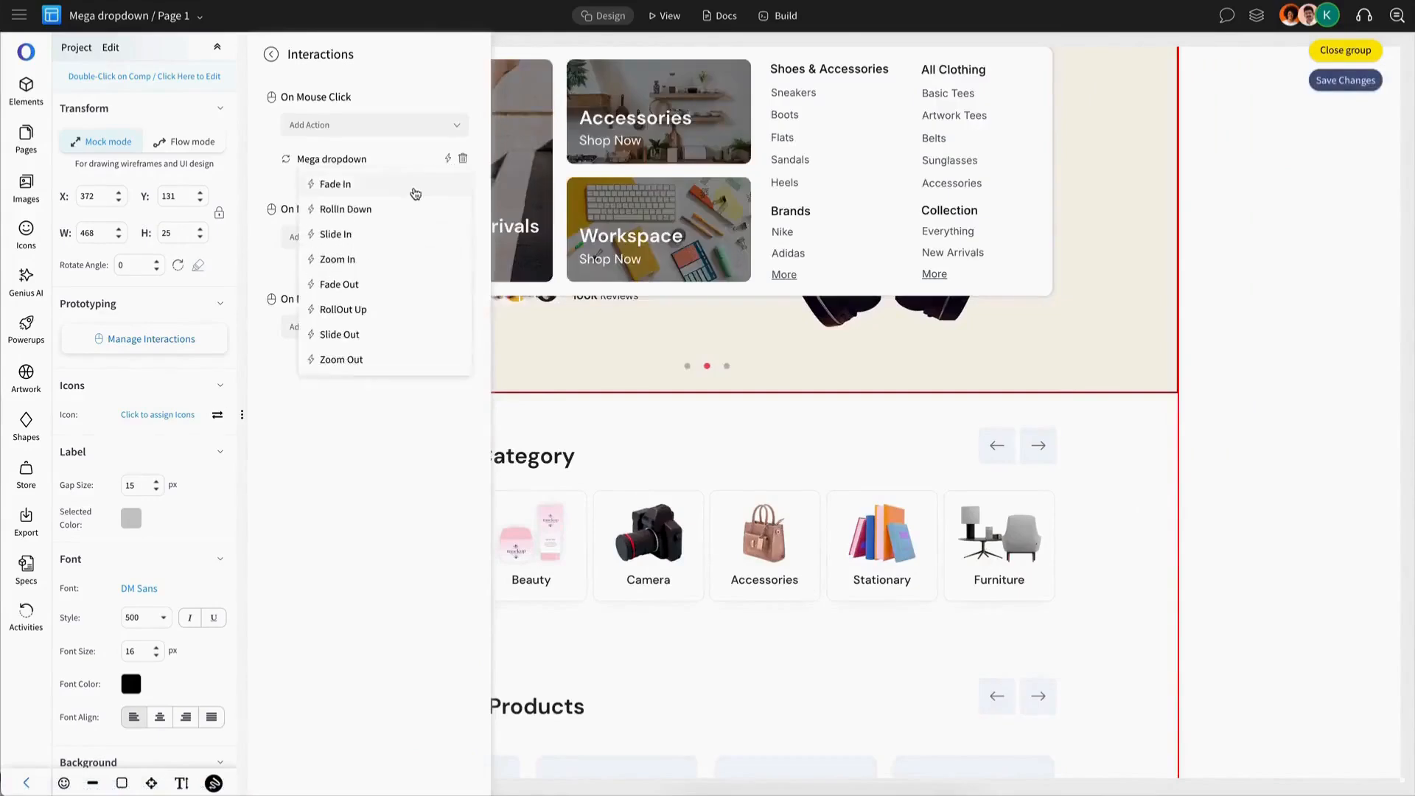
left_click(396, 210)
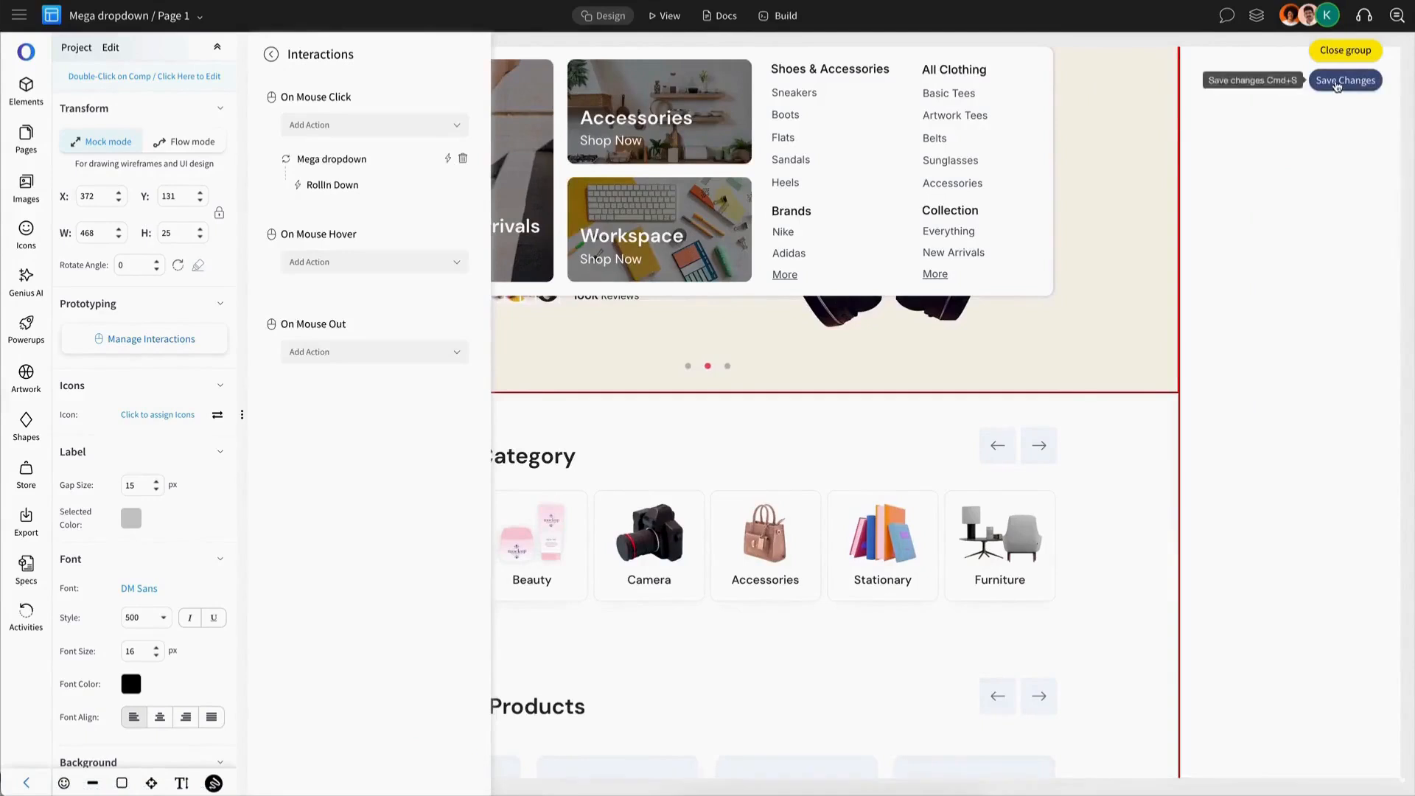
left_click(1346, 50)
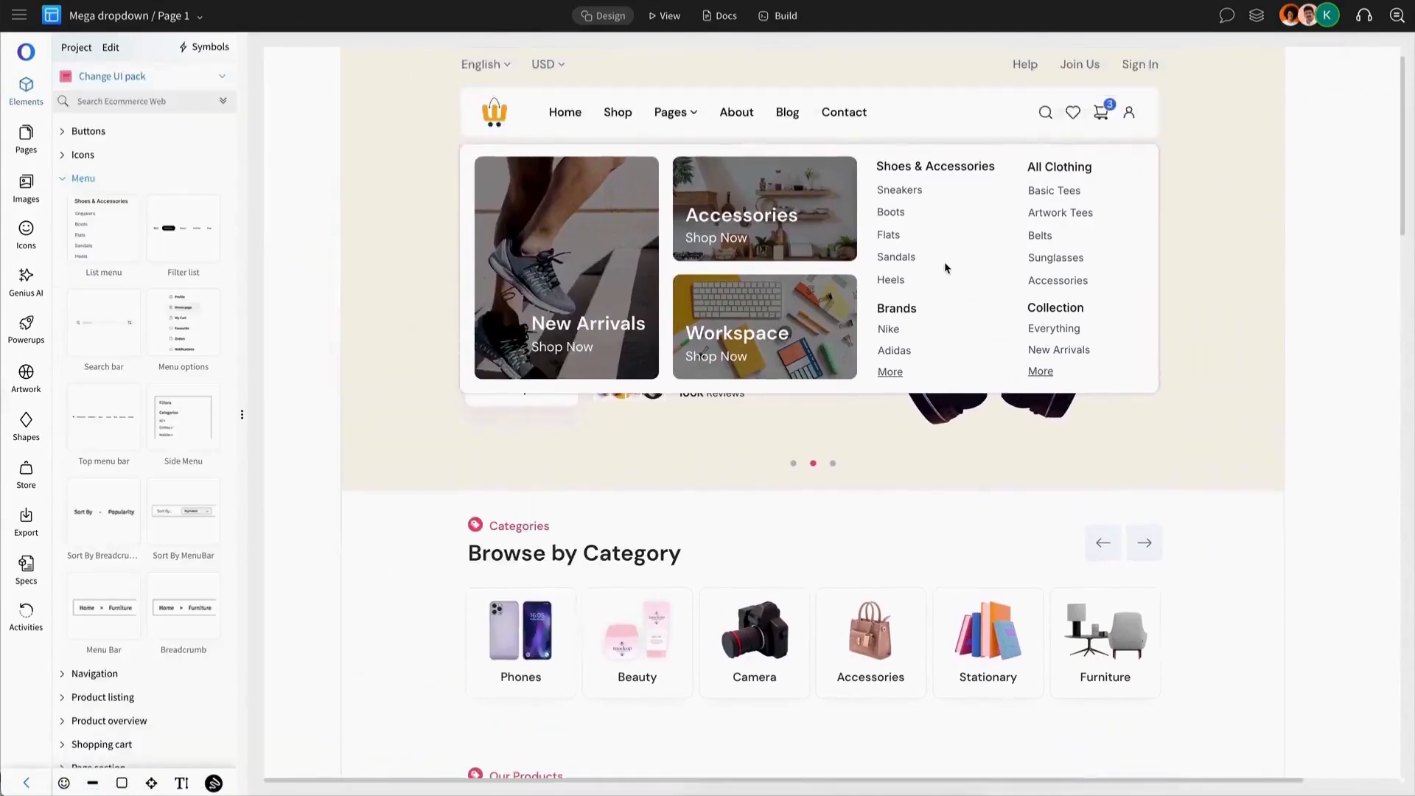
Step: Set the main page group as the primary container in view mode and save the changes
left_click(944, 266)
left_click(618, 106)
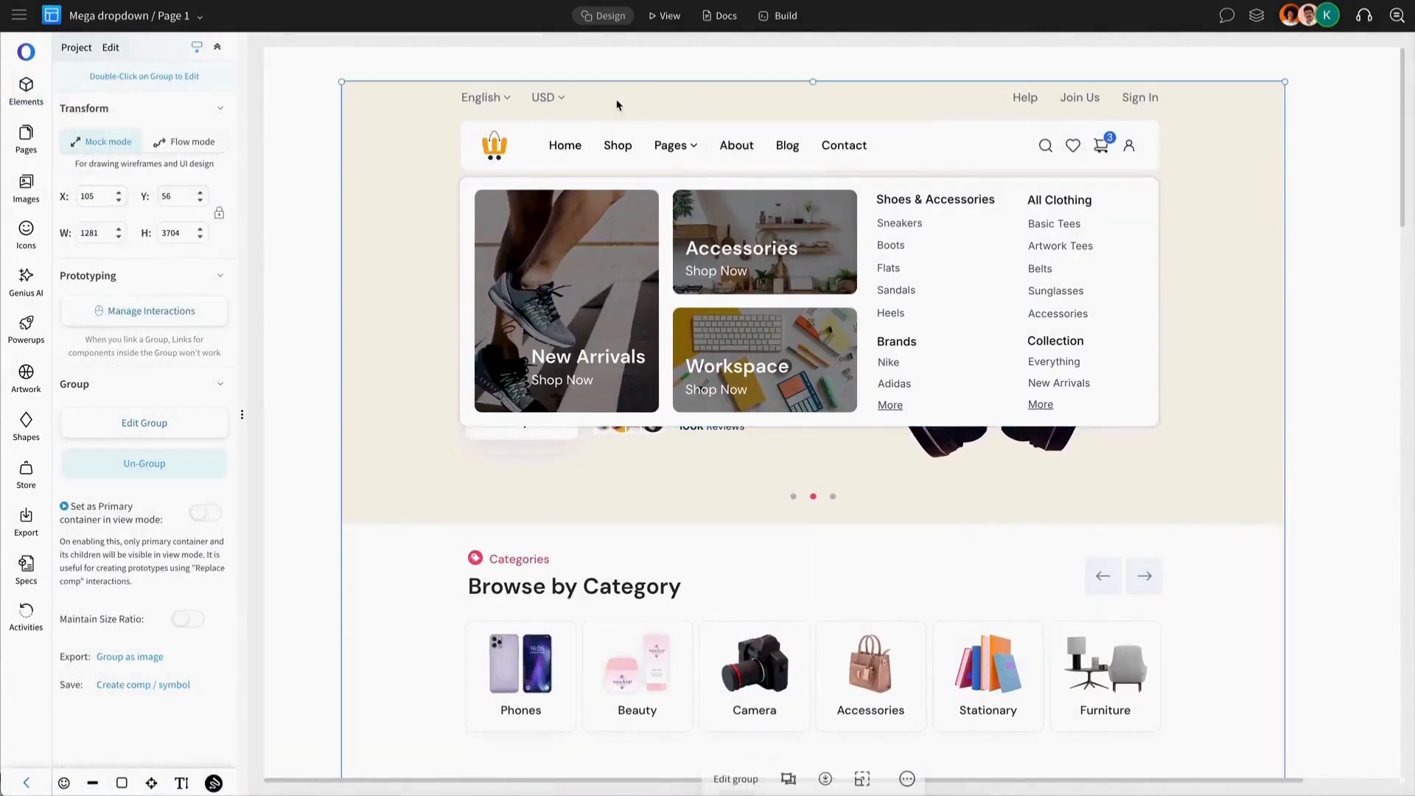
left_click(219, 520)
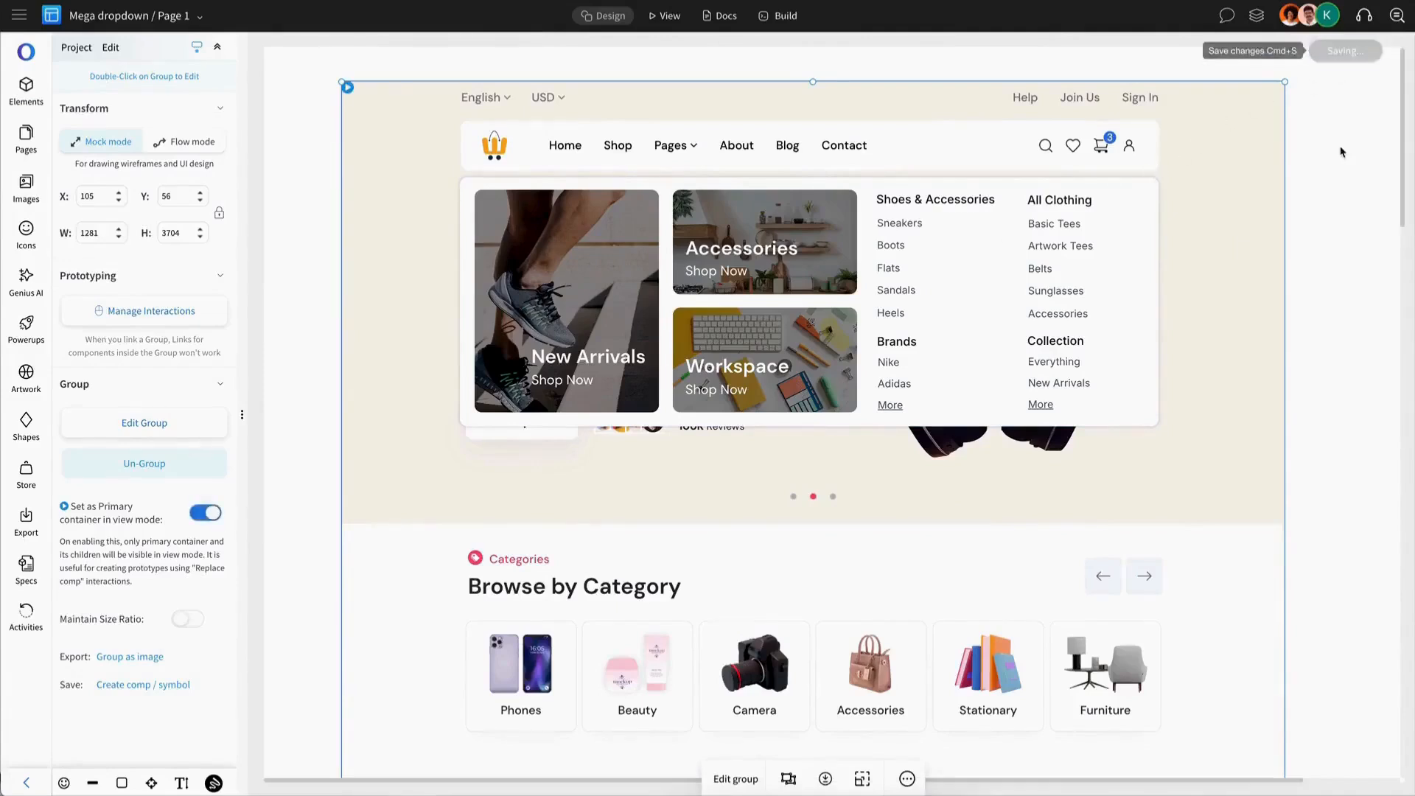
left_click(1338, 170)
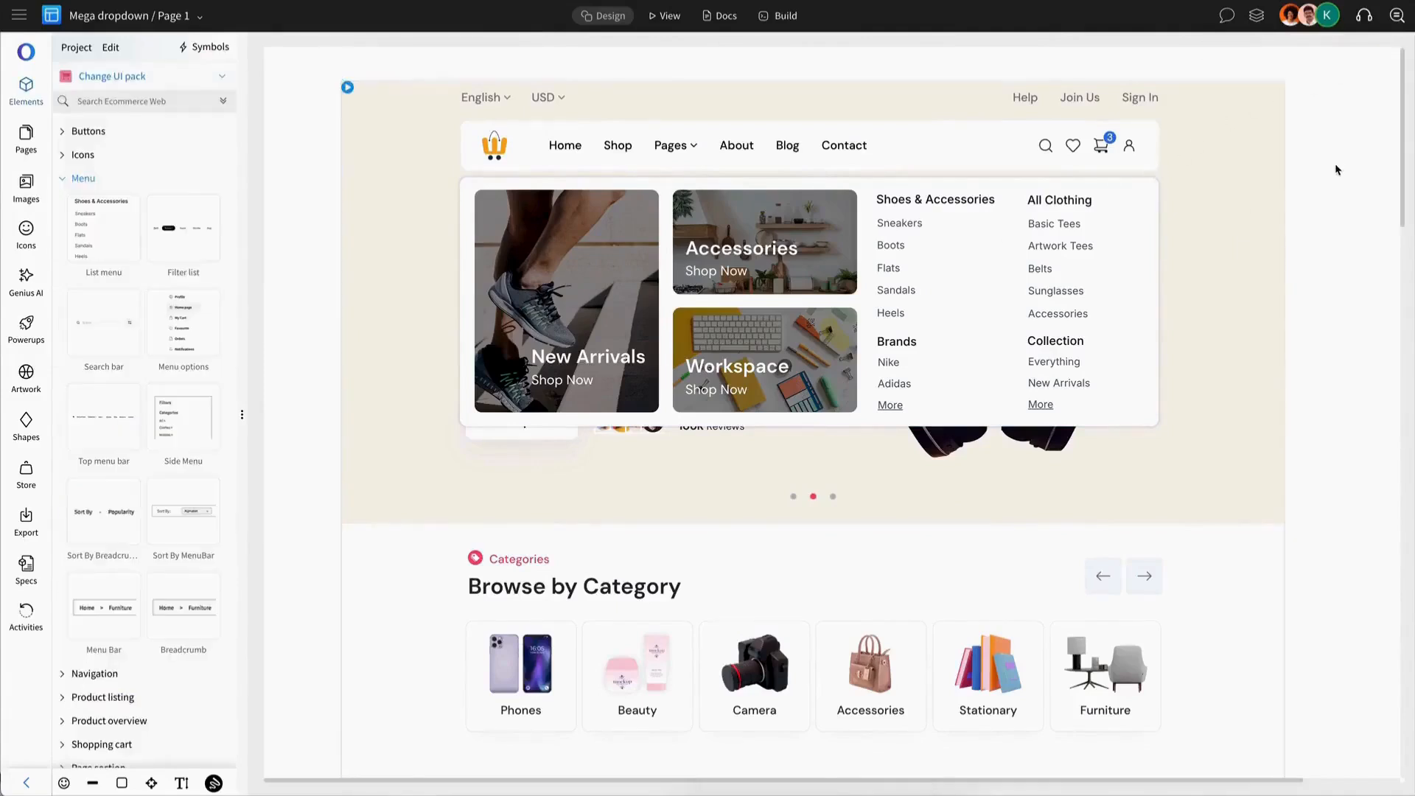
Step: Preview the page in view mode and test opening and closing the mega dropdown from the Pages item
left_click(670, 18)
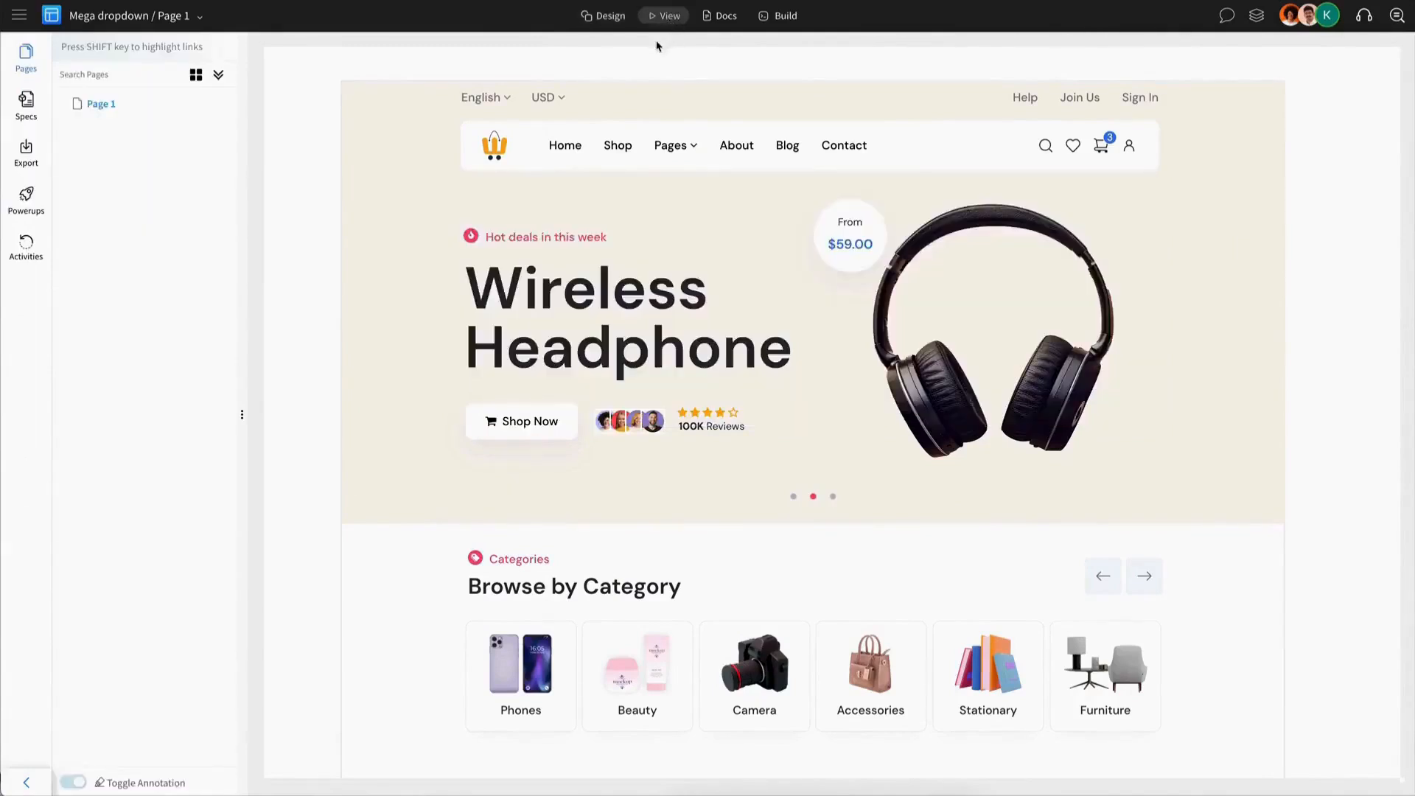
left_click(686, 150)
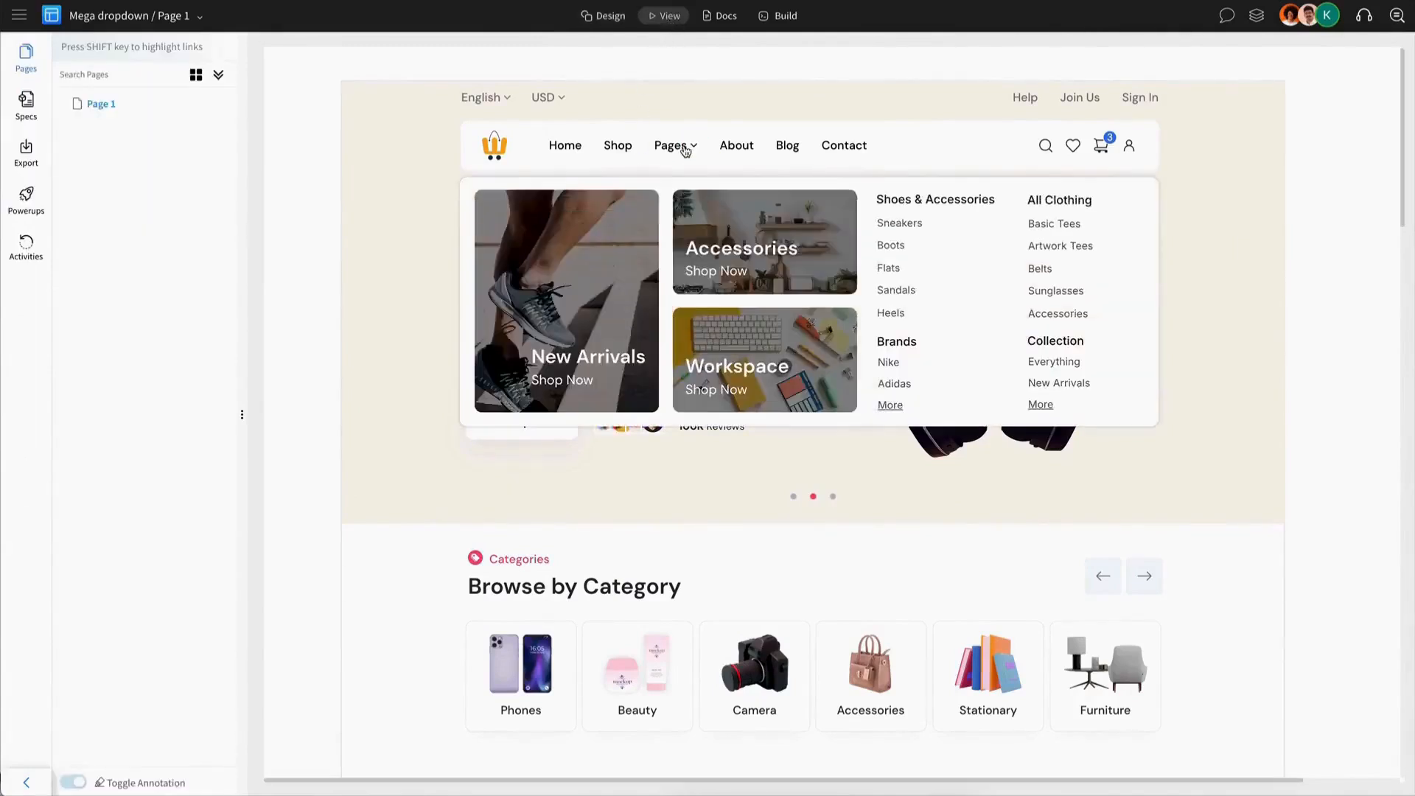
left_click(686, 149)
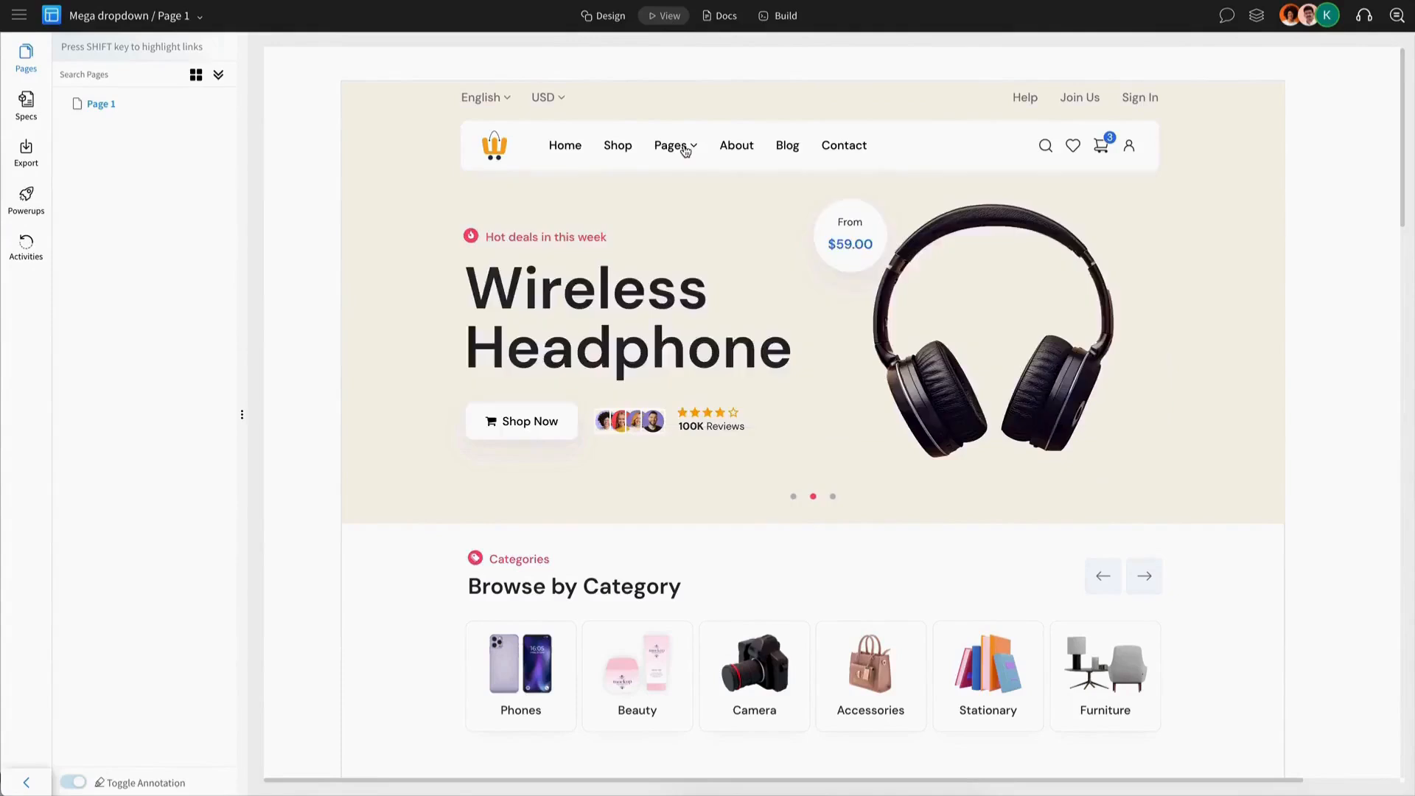
left_click(686, 150)
left_click(686, 150)
left_click(679, 151)
left_click(679, 151)
left_click(679, 151)
left_click(679, 151)
left_click(673, 151)
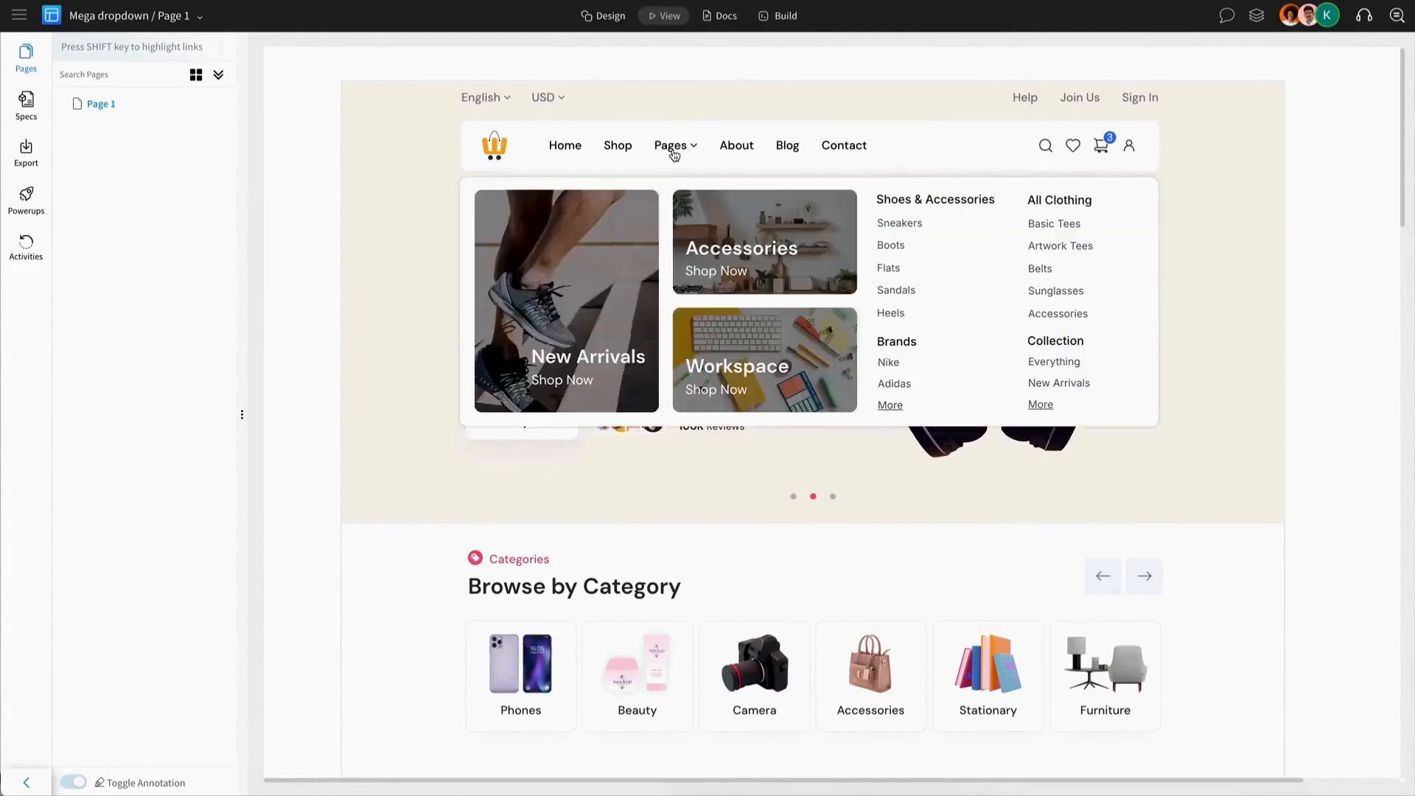
left_click(673, 151)
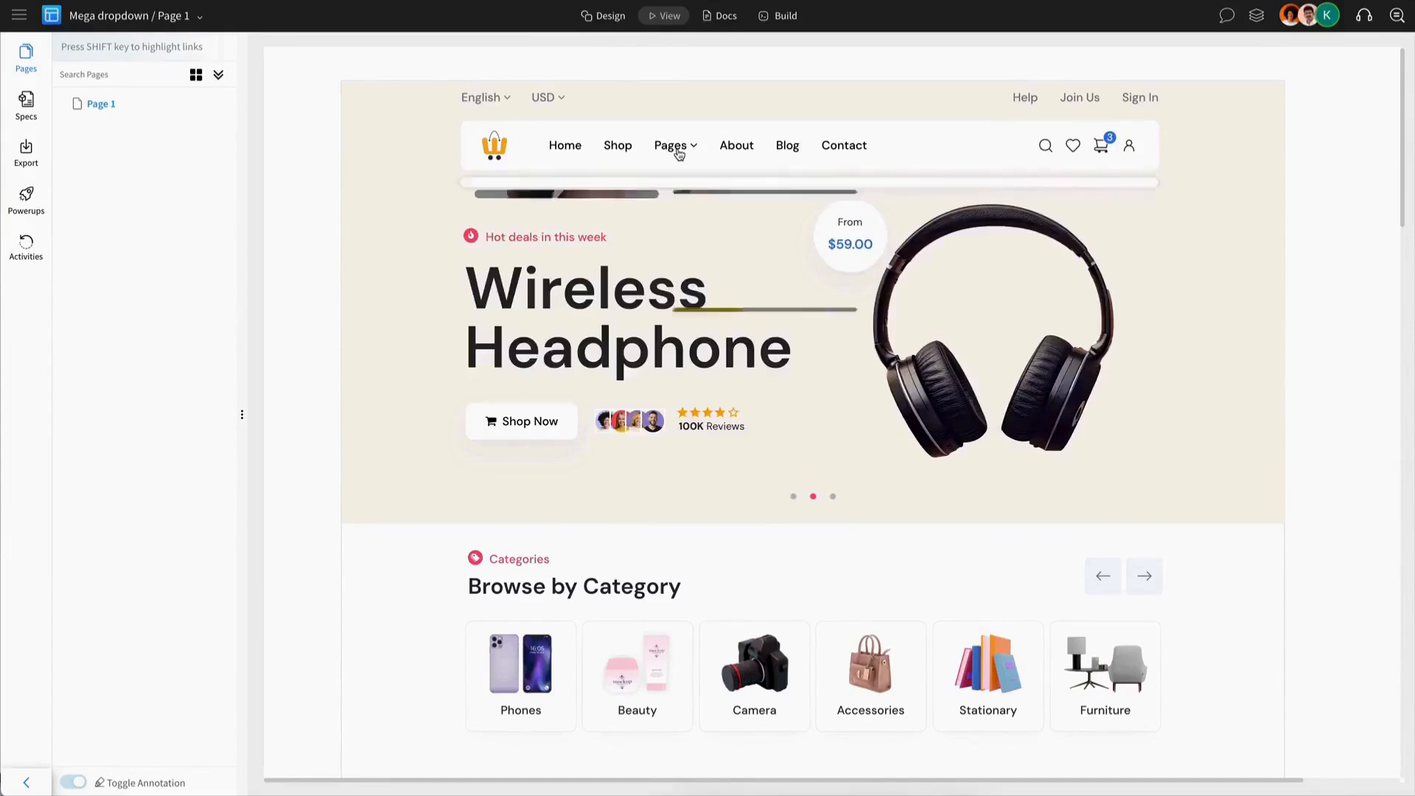
left_click(677, 151)
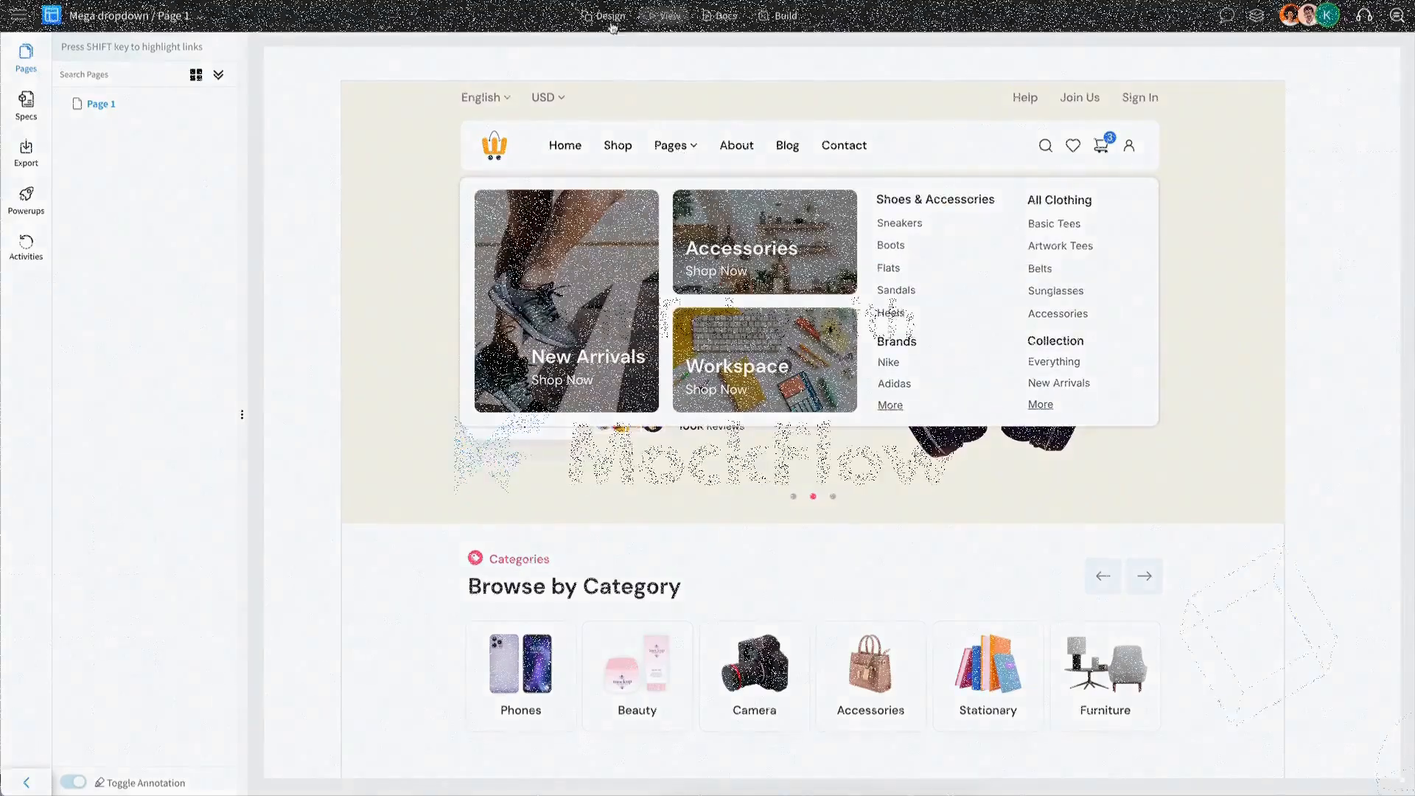